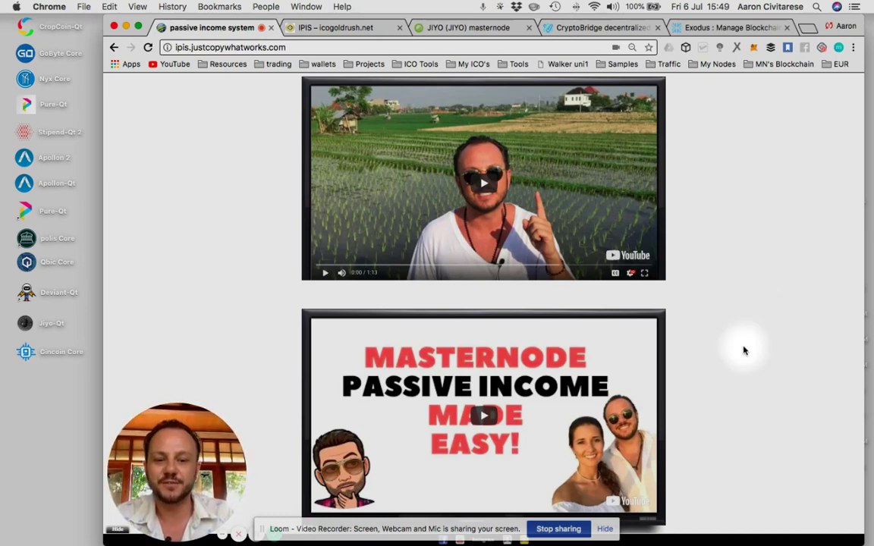
Click into the current page and scroll through it briefly
{"action": "left_click", "coordinate": [605, 528]}
{"action": "left_click", "coordinate": [742, 337]}
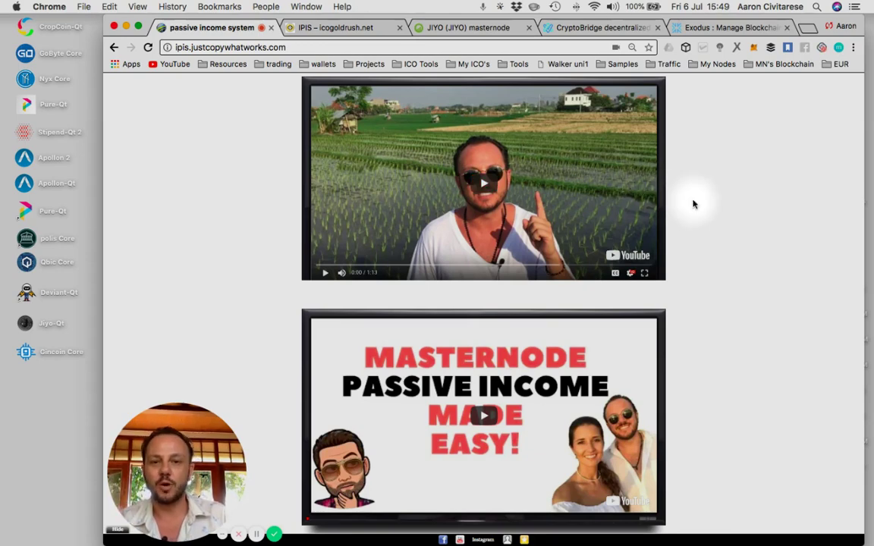
{"action": "scroll", "coordinate": [717, 258], "scroll_direction": "down", "scroll_amount": 3}
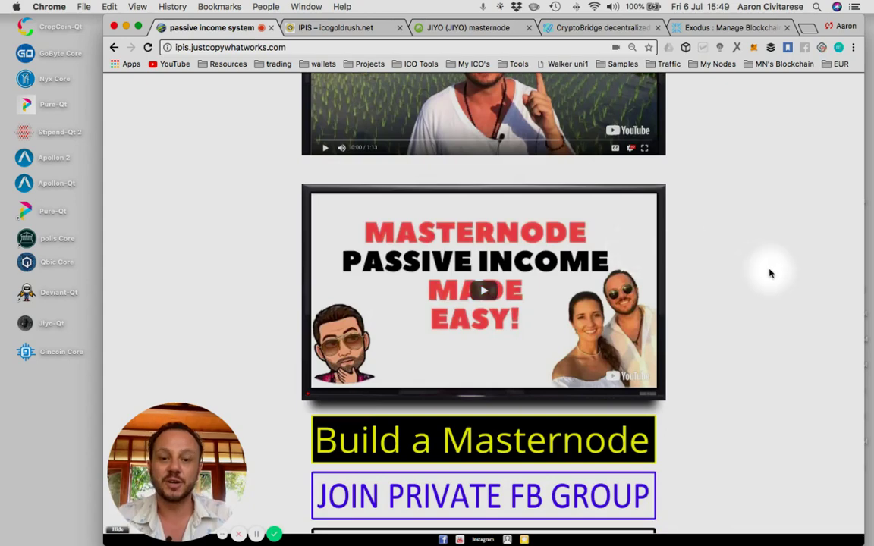
{"action": "scroll", "coordinate": [769, 273], "scroll_direction": "down", "scroll_amount": 2}
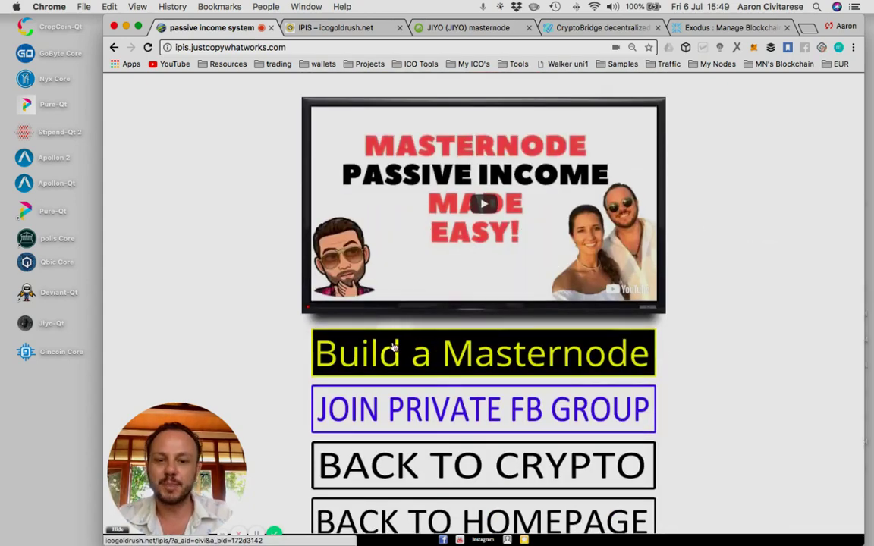
{"action": "scroll", "coordinate": [728, 282], "scroll_direction": "up", "scroll_amount": 5}
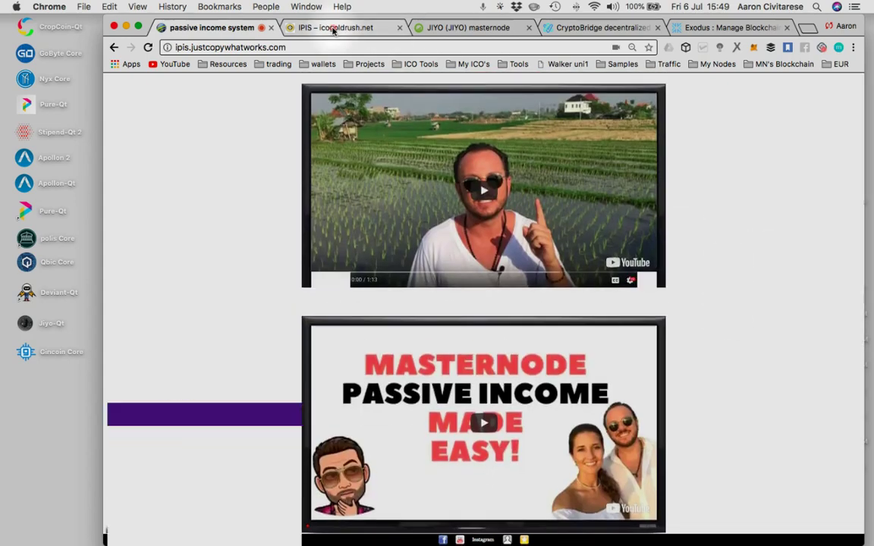
Bring up the icogoldrush.net IPIS page and scroll down to The Problem and The Solution
{"action": "left_click", "coordinate": [333, 28]}
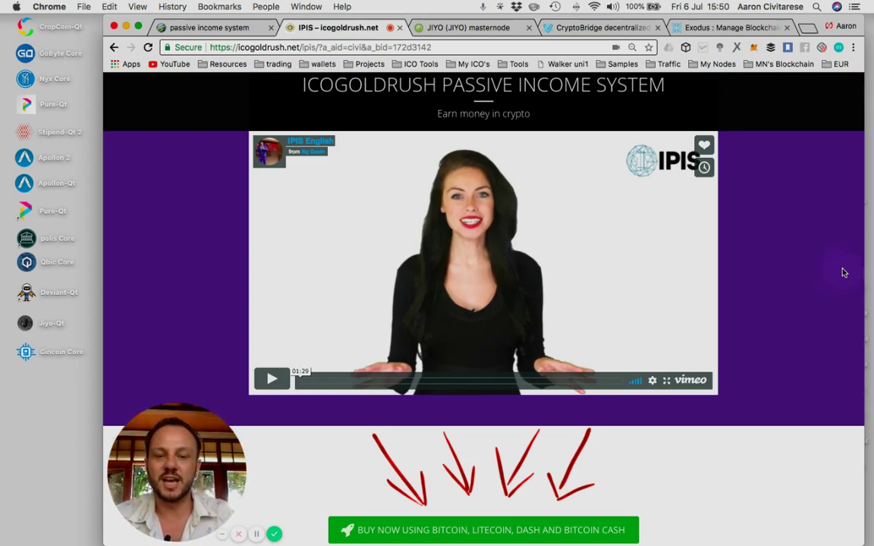
{"action": "scroll", "coordinate": [849, 289], "scroll_direction": "down", "scroll_amount": 10}
{"action": "scroll", "coordinate": [850, 292], "scroll_direction": "down", "scroll_amount": 5}
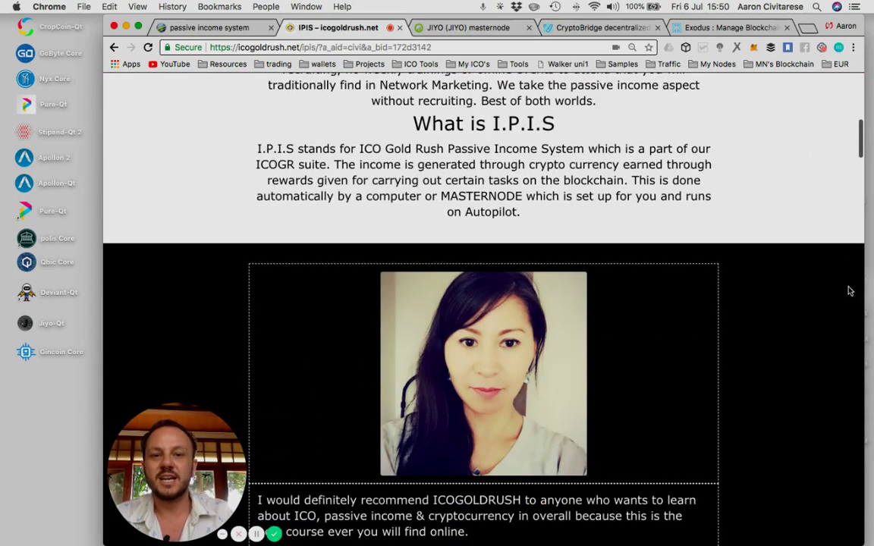
{"action": "scroll", "coordinate": [850, 292], "scroll_direction": "up", "scroll_amount": 5}
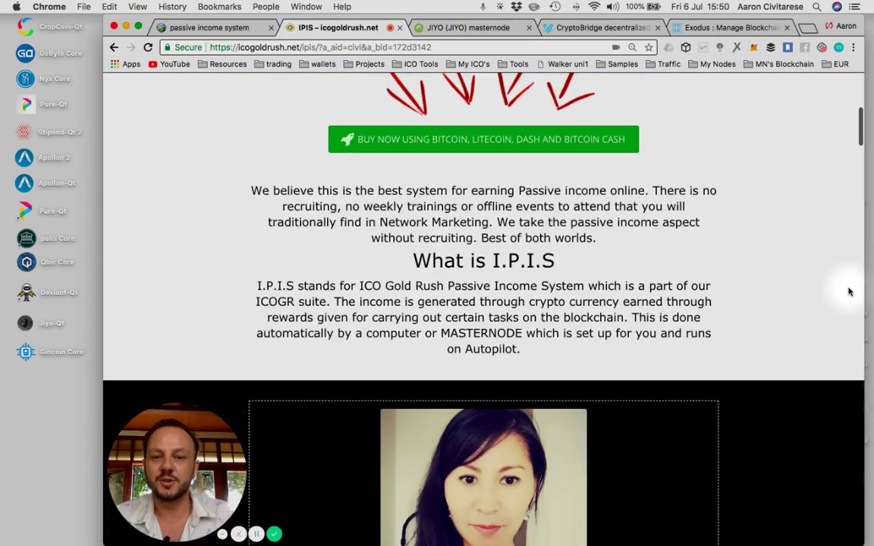
{"action": "scroll", "coordinate": [849, 292], "scroll_direction": "down", "scroll_amount": 10}
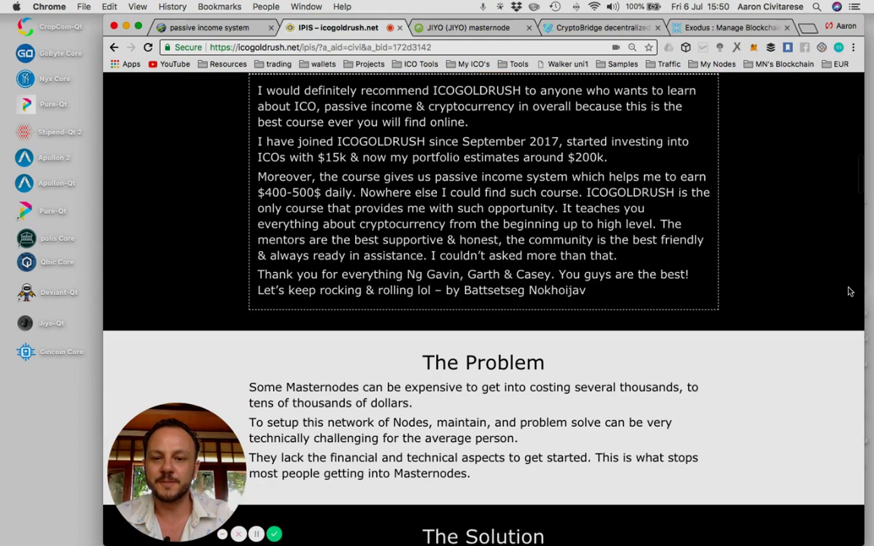
{"action": "scroll", "coordinate": [850, 291], "scroll_direction": "down", "scroll_amount": 5}
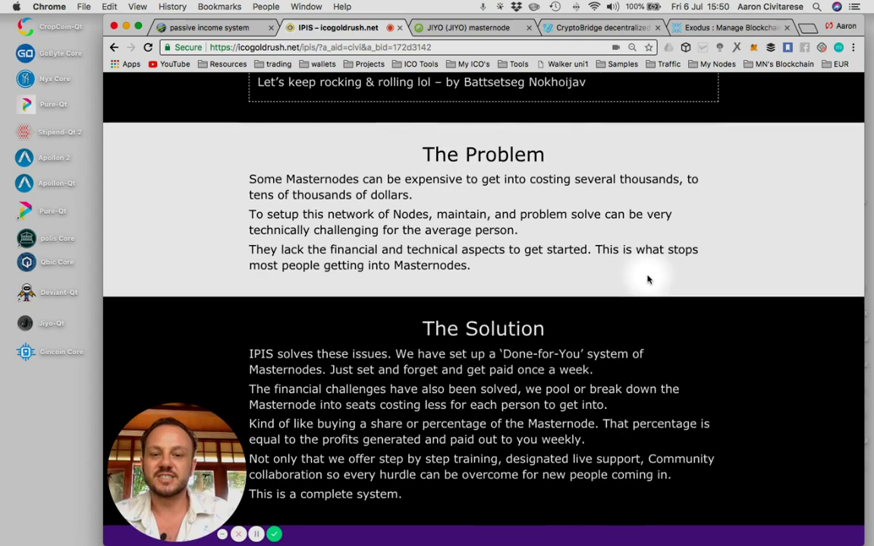
{"action": "scroll", "coordinate": [650, 279], "scroll_direction": "down", "scroll_amount": 4}
{"action": "scroll", "coordinate": [650, 279], "scroll_direction": "down", "scroll_amount": 2}
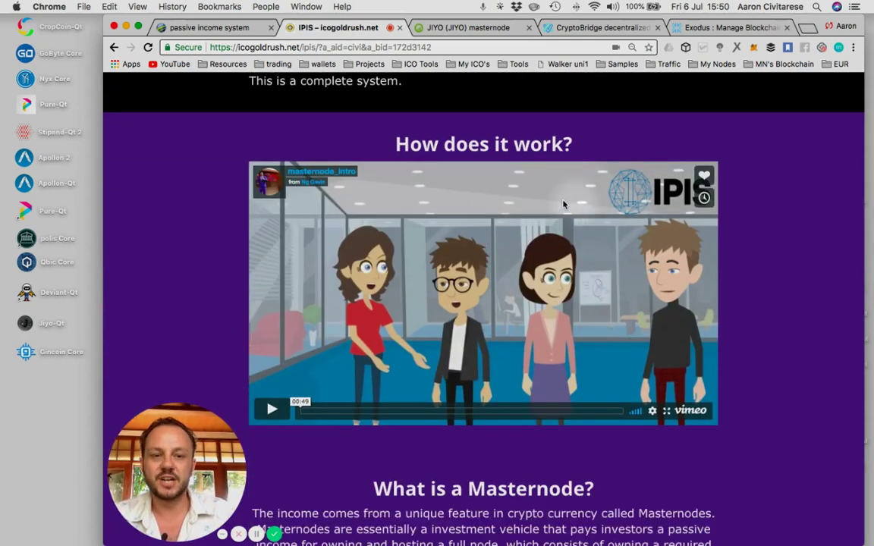
{"action": "scroll", "coordinate": [793, 266], "scroll_direction": "down", "scroll_amount": 5}
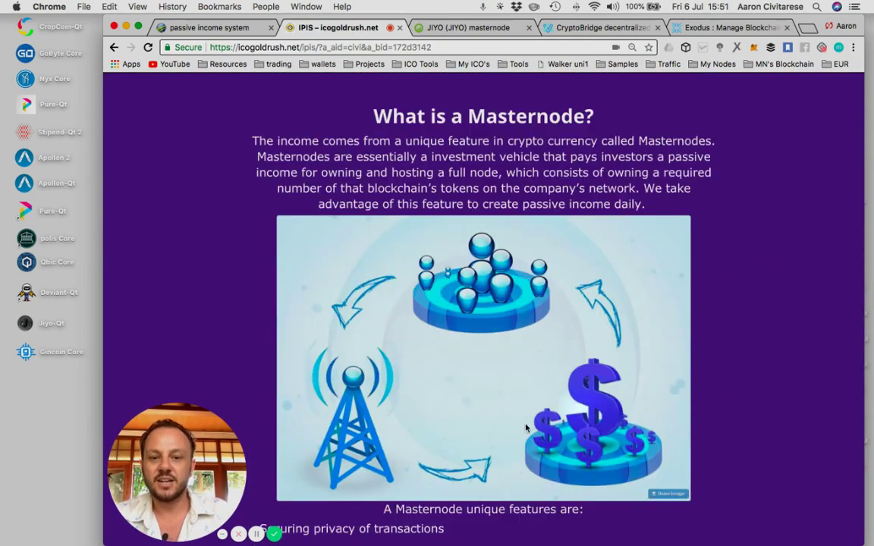
{"action": "scroll", "coordinate": [702, 337], "scroll_direction": "down", "scroll_amount": 8}
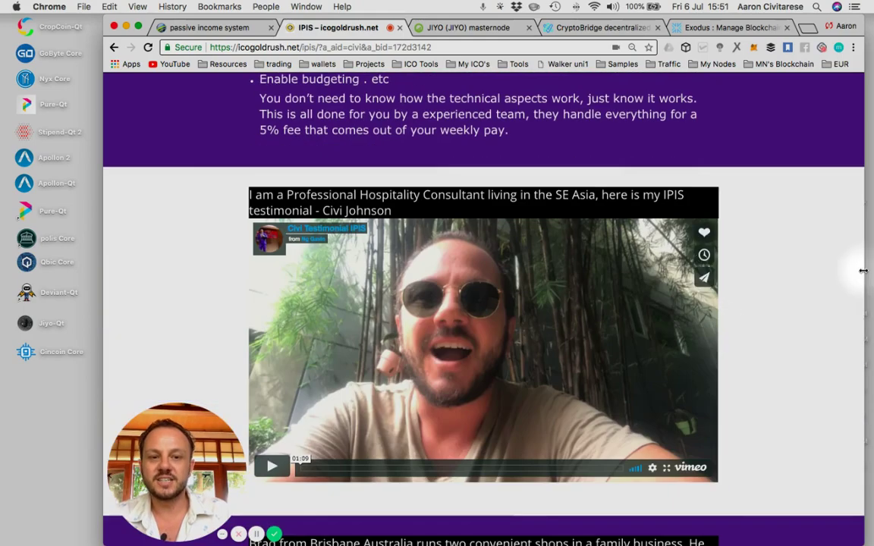
{"action": "scroll", "coordinate": [813, 276], "scroll_direction": "down", "scroll_amount": 5}
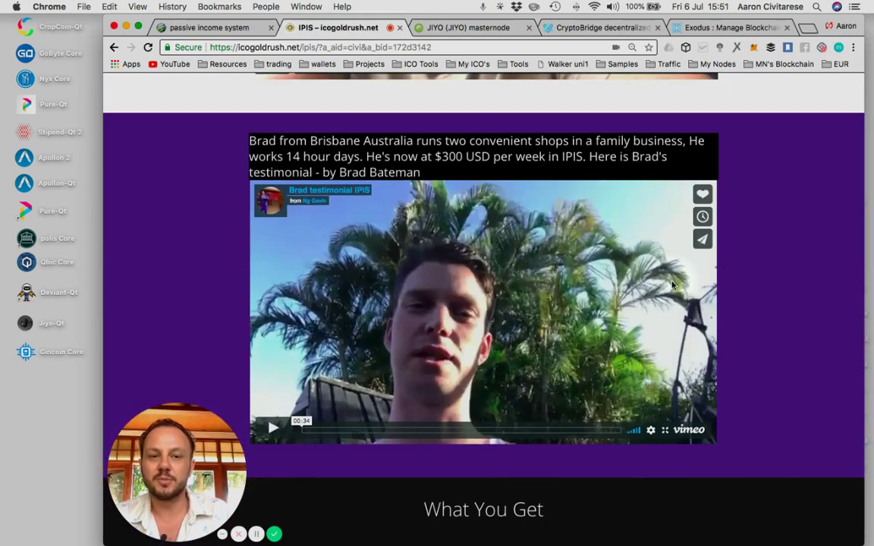
{"action": "scroll", "coordinate": [790, 292], "scroll_direction": "down", "scroll_amount": 8}
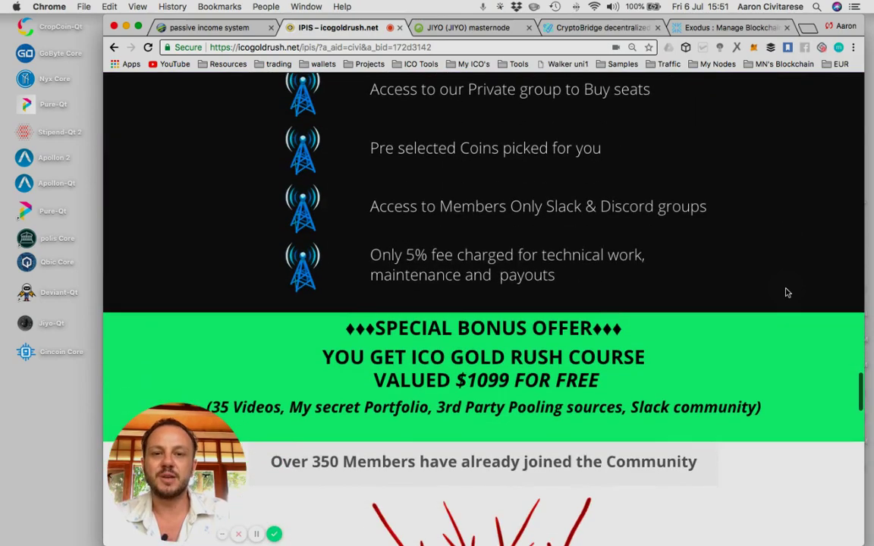
{"action": "scroll", "coordinate": [786, 293], "scroll_direction": "down", "scroll_amount": 2}
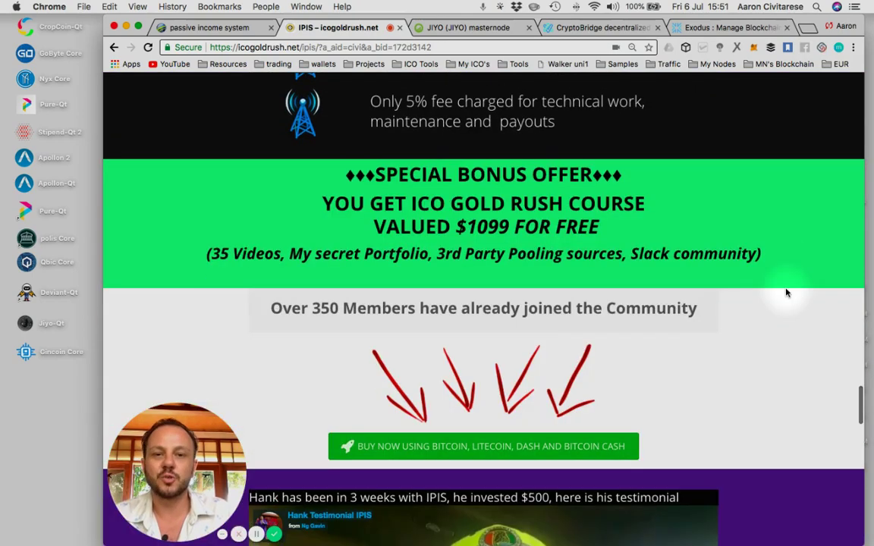
{"action": "scroll", "coordinate": [786, 293], "scroll_direction": "down", "scroll_amount": 3}
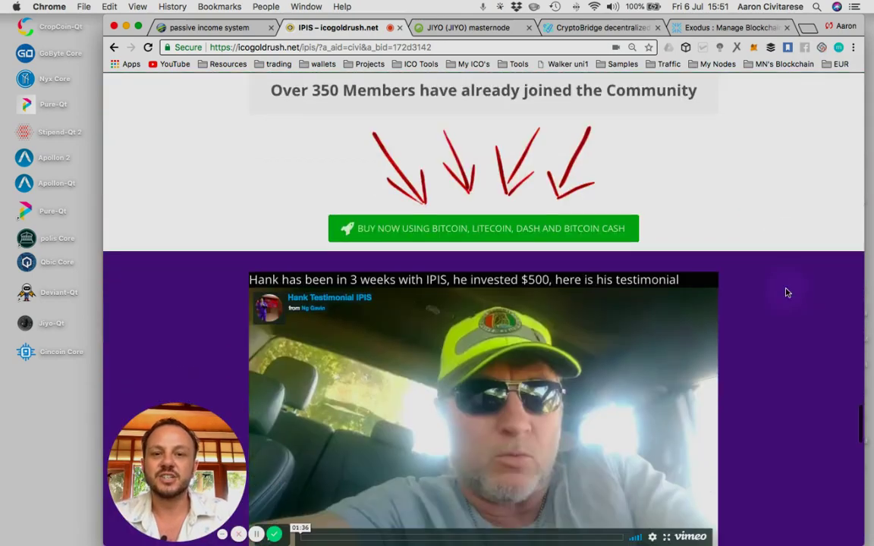
{"action": "scroll", "coordinate": [787, 293], "scroll_direction": "down", "scroll_amount": 1}
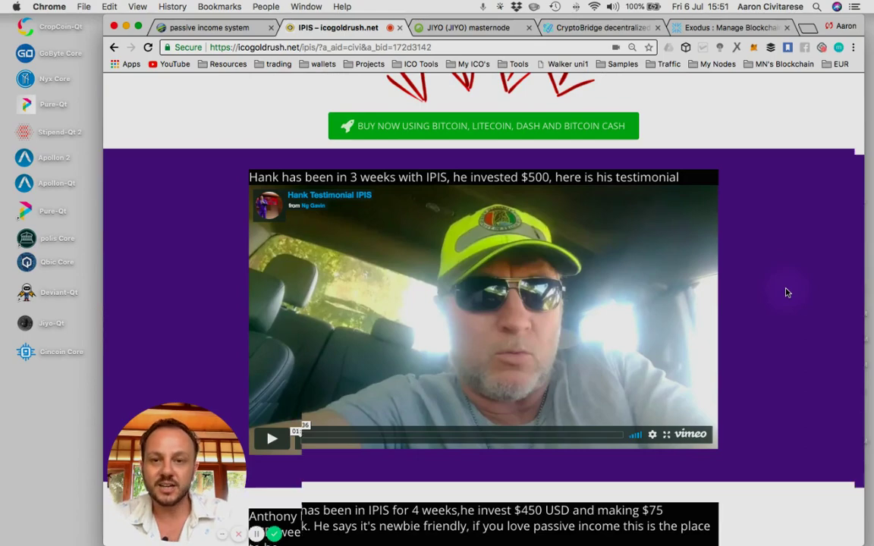
{"action": "scroll", "coordinate": [786, 292], "scroll_direction": "up", "scroll_amount": 4}
{"action": "scroll", "coordinate": [787, 293], "scroll_direction": "down", "scroll_amount": 10}
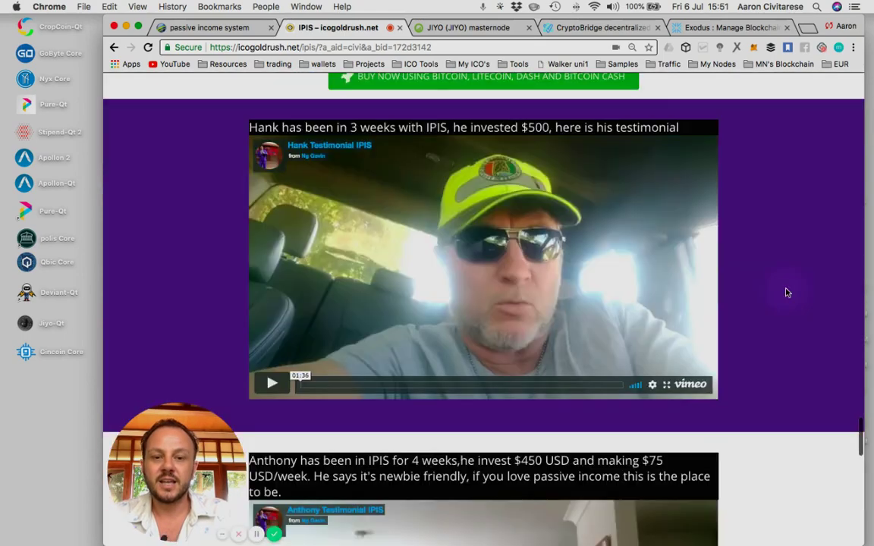
{"action": "scroll", "coordinate": [786, 293], "scroll_direction": "down", "scroll_amount": 6}
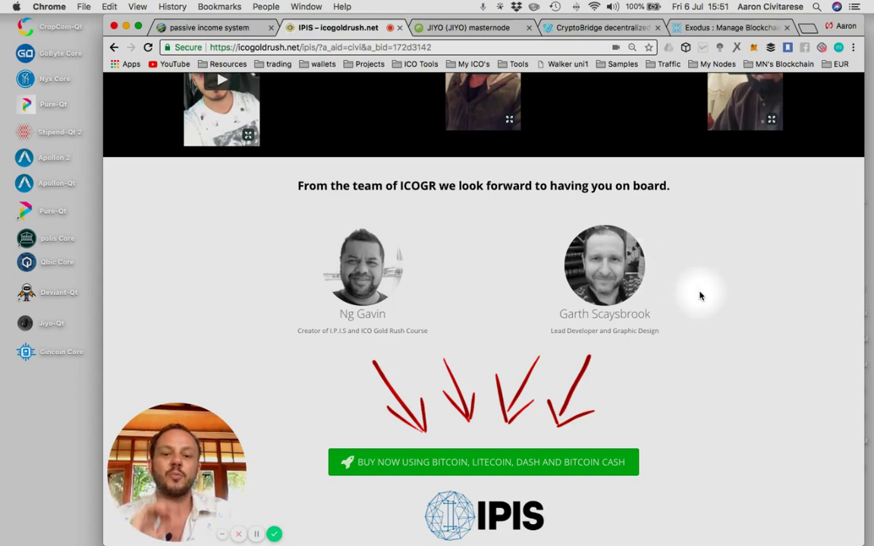
{"action": "scroll", "coordinate": [699, 295], "scroll_direction": "down", "scroll_amount": 3}
{"action": "scroll", "coordinate": [699, 296], "scroll_direction": "up", "scroll_amount": 6}
{"action": "scroll", "coordinate": [699, 296], "scroll_direction": "up", "scroll_amount": 15}
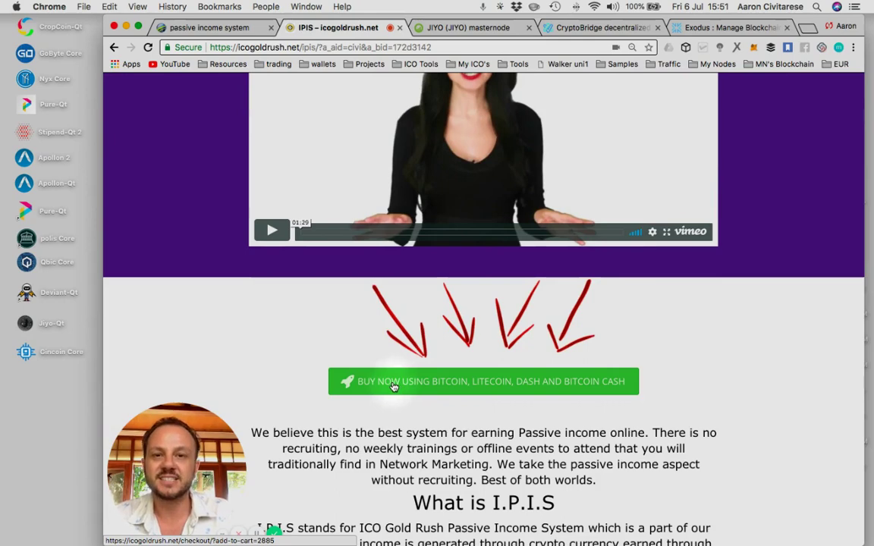
{"action": "scroll", "coordinate": [393, 387], "scroll_direction": "down", "scroll_amount": 1}
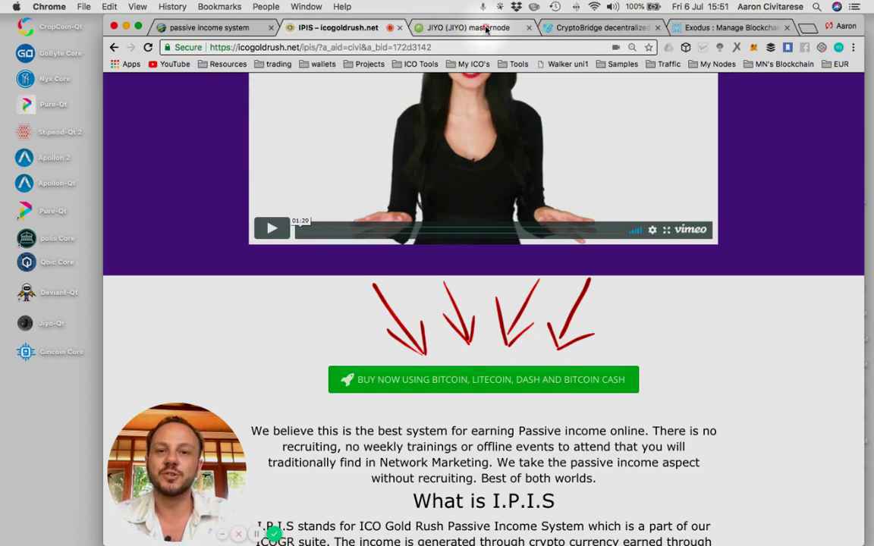
Switch to the JIYO masternodes.online page and scroll through its income and masternode stats
{"action": "left_click", "coordinate": [438, 28]}
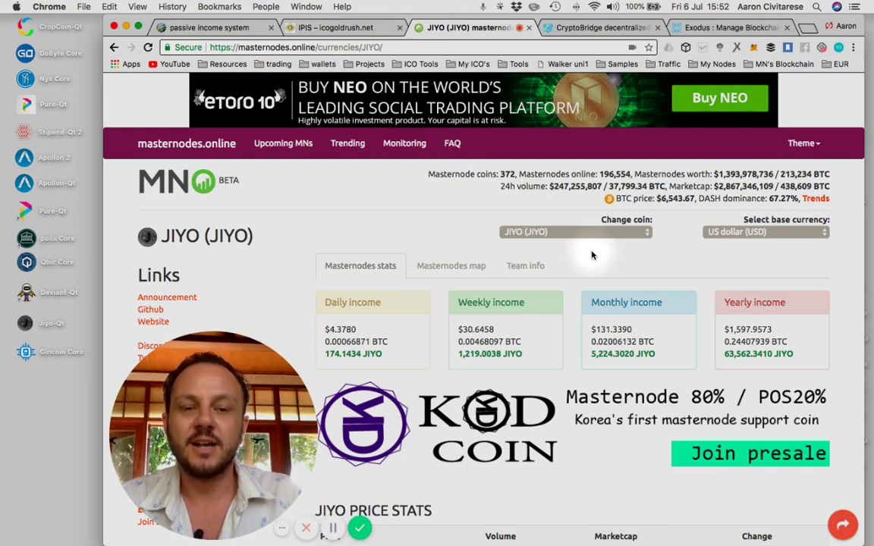
{"action": "scroll", "coordinate": [590, 257], "scroll_direction": "down", "scroll_amount": 3}
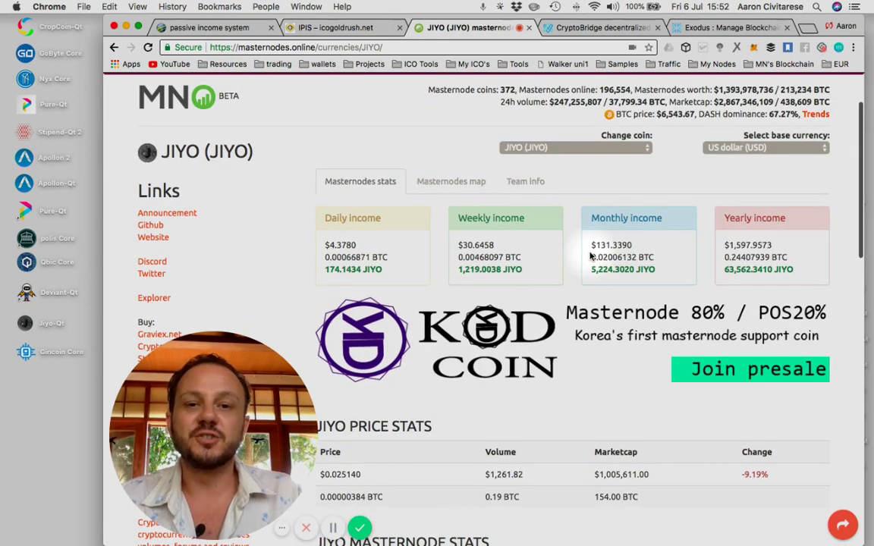
{"action": "scroll", "coordinate": [590, 256], "scroll_direction": "down", "scroll_amount": 3}
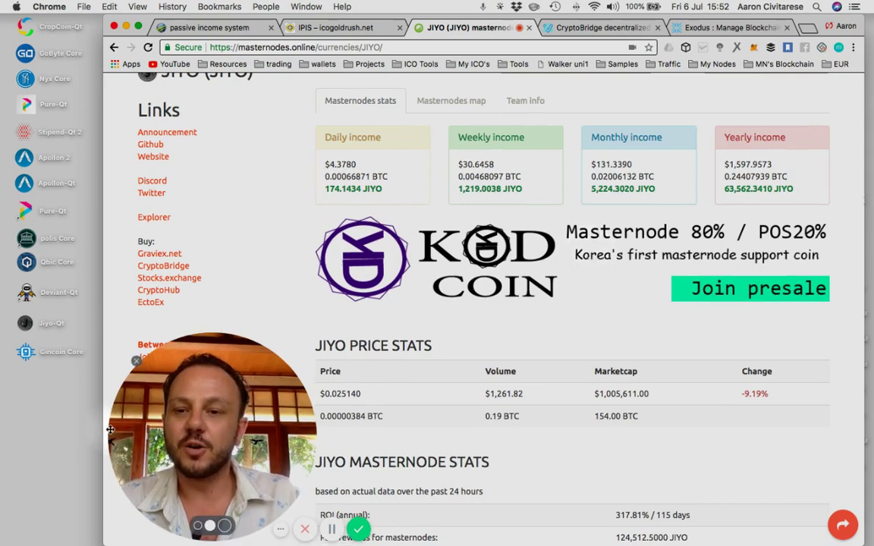
{"action": "scroll", "coordinate": [657, 287], "scroll_direction": "down", "scroll_amount": 1}
{"action": "scroll", "coordinate": [659, 284], "scroll_direction": "up", "scroll_amount": 5}
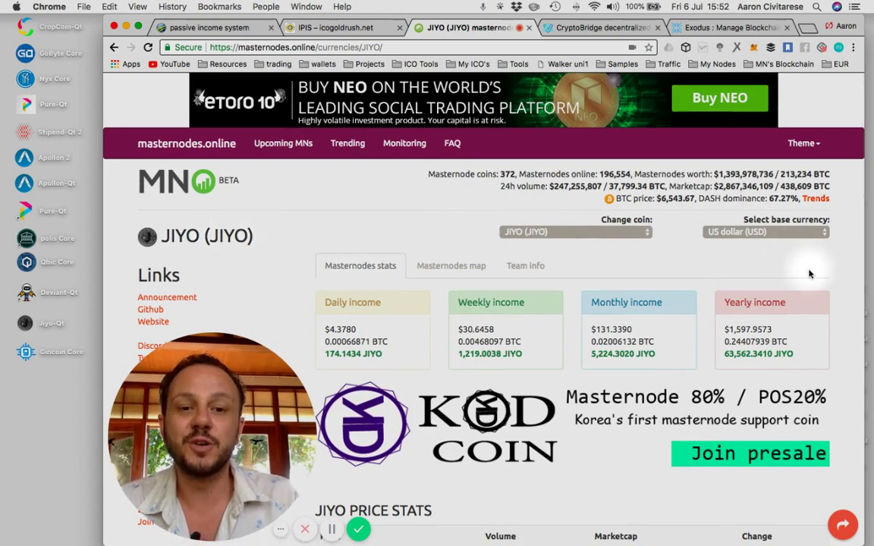
{"action": "scroll", "coordinate": [803, 261], "scroll_direction": "down", "scroll_amount": 3}
{"action": "scroll", "coordinate": [810, 274], "scroll_direction": "down", "scroll_amount": 10}
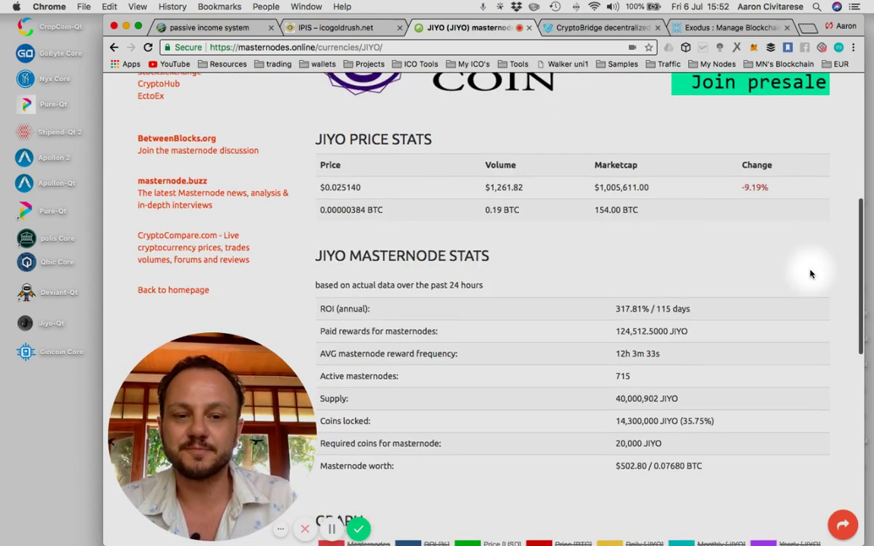
Scroll back up to the top of the JIYO coin page
{"action": "scroll", "coordinate": [809, 274], "scroll_direction": "up", "scroll_amount": 4}
{"action": "scroll", "coordinate": [810, 275], "scroll_direction": "up", "scroll_amount": 1}
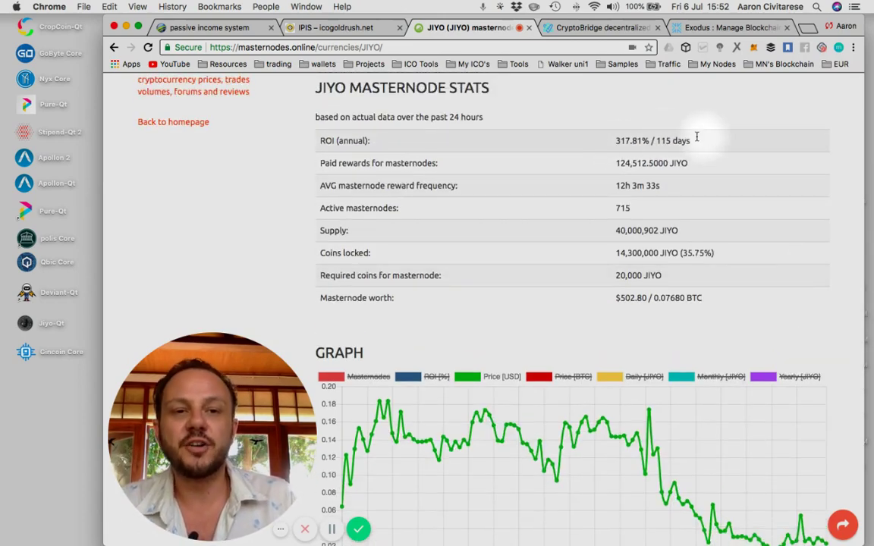
{"action": "scroll", "coordinate": [832, 235], "scroll_direction": "up", "scroll_amount": 2}
{"action": "scroll", "coordinate": [832, 236], "scroll_direction": "up", "scroll_amount": 6}
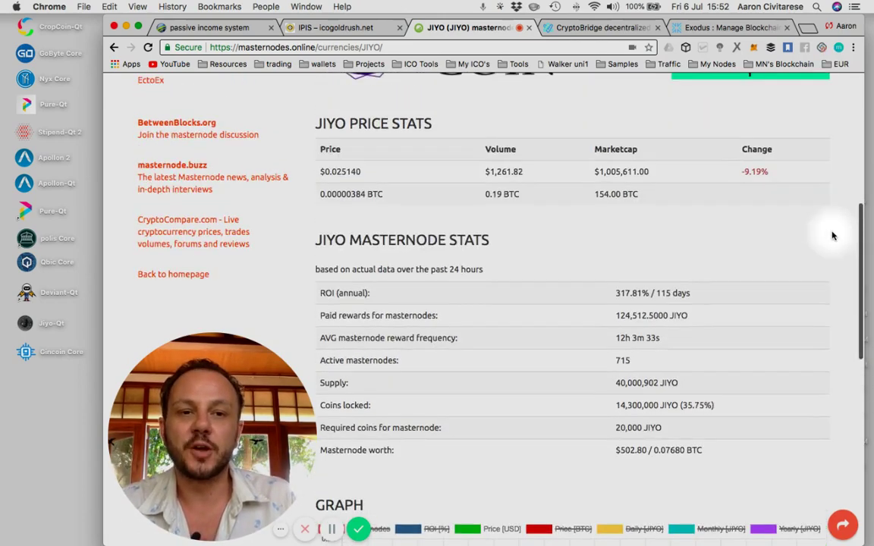
{"action": "scroll", "coordinate": [832, 236], "scroll_direction": "up", "scroll_amount": 6}
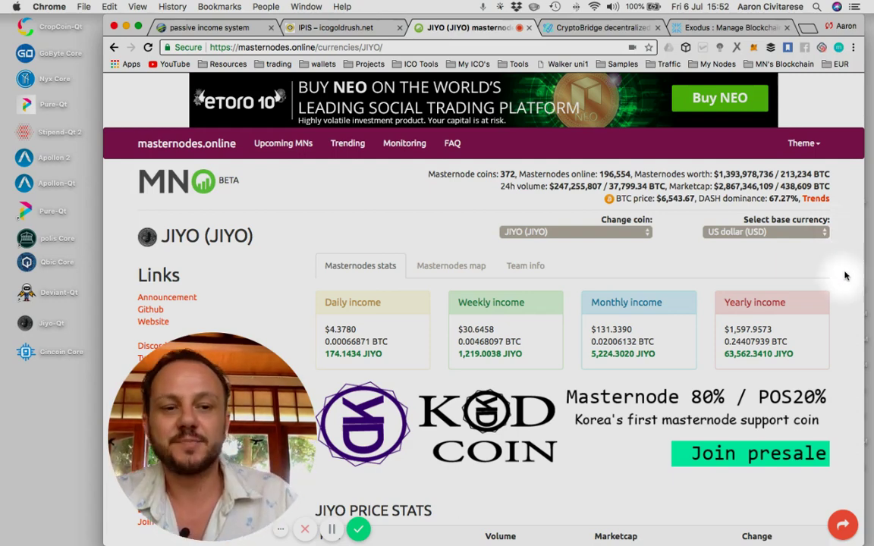
{"action": "scroll", "coordinate": [832, 290], "scroll_direction": "down", "scroll_amount": 2}
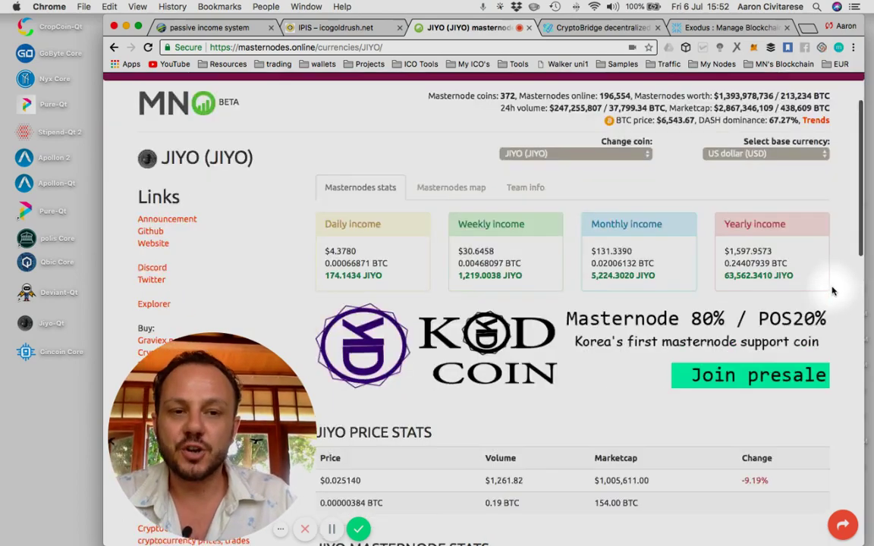
{"action": "scroll", "coordinate": [858, 273], "scroll_direction": "up", "scroll_amount": 2}
Change the coin to Deviant (DEV) by searching 'dev' in the Change coin list
{"action": "left_click", "coordinate": [565, 206]}
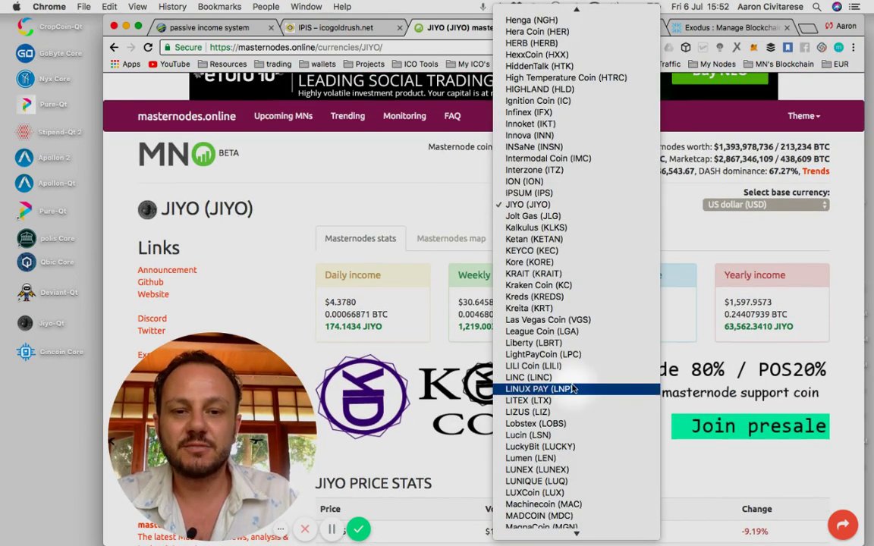
{"action": "scroll", "coordinate": [568, 216], "scroll_direction": "down", "scroll_amount": 5}
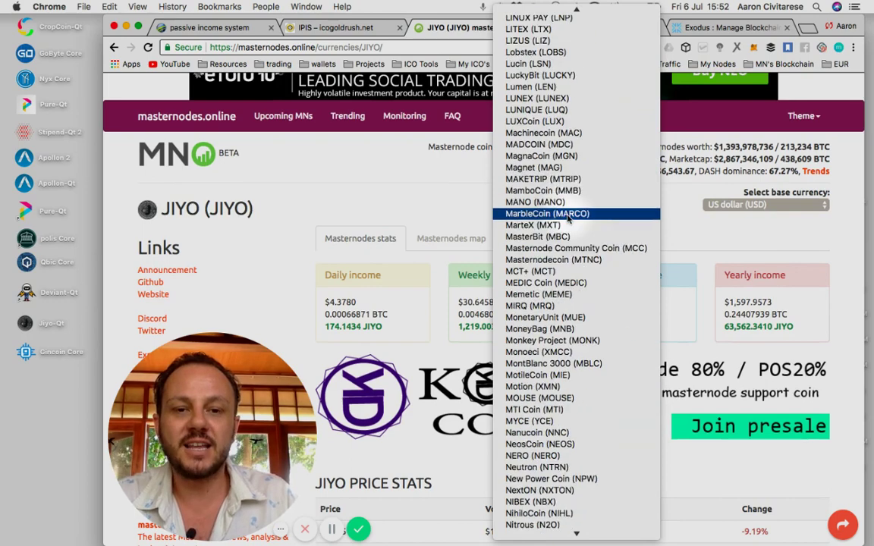
{"action": "type", "text": "dev"}
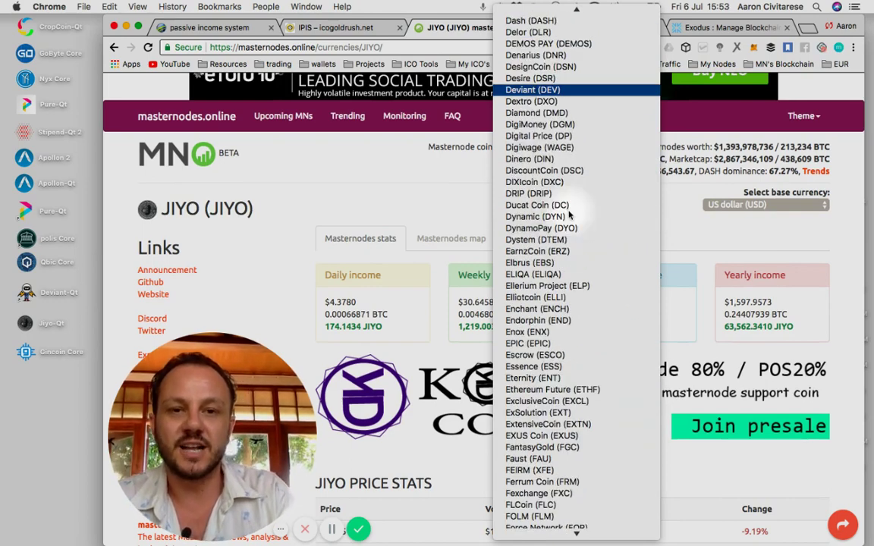
{"action": "key", "text": "Return"}
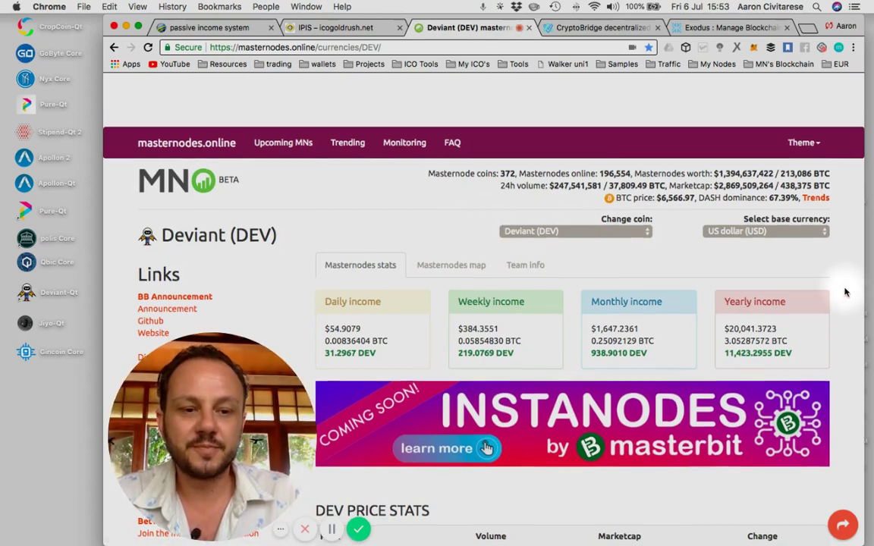
Scroll through DEV's stats: $54.9079 daily and $20,041.3723 yearly income
{"action": "scroll", "coordinate": [843, 292], "scroll_direction": "down", "scroll_amount": 5}
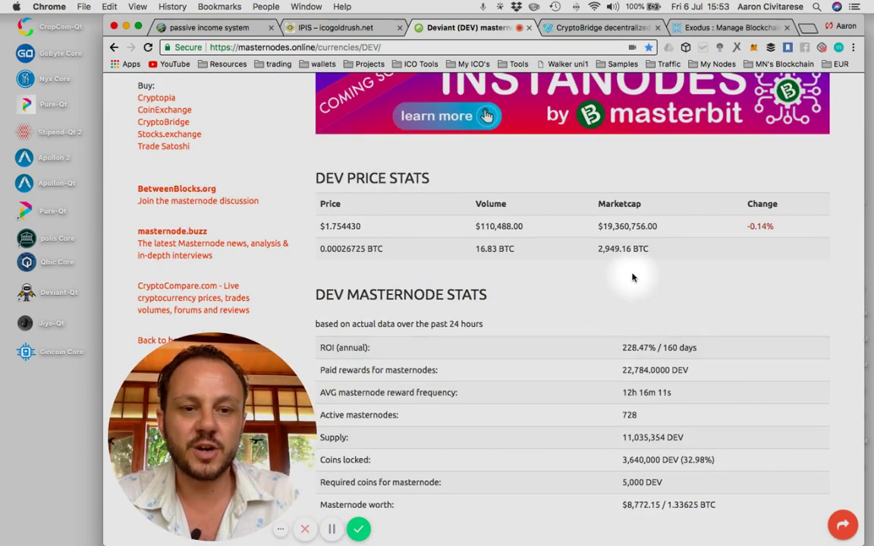
{"action": "scroll", "coordinate": [615, 348], "scroll_direction": "up", "scroll_amount": 3}
{"action": "scroll", "coordinate": [686, 384], "scroll_direction": "down", "scroll_amount": 2}
{"action": "scroll", "coordinate": [694, 240], "scroll_direction": "up", "scroll_amount": 5}
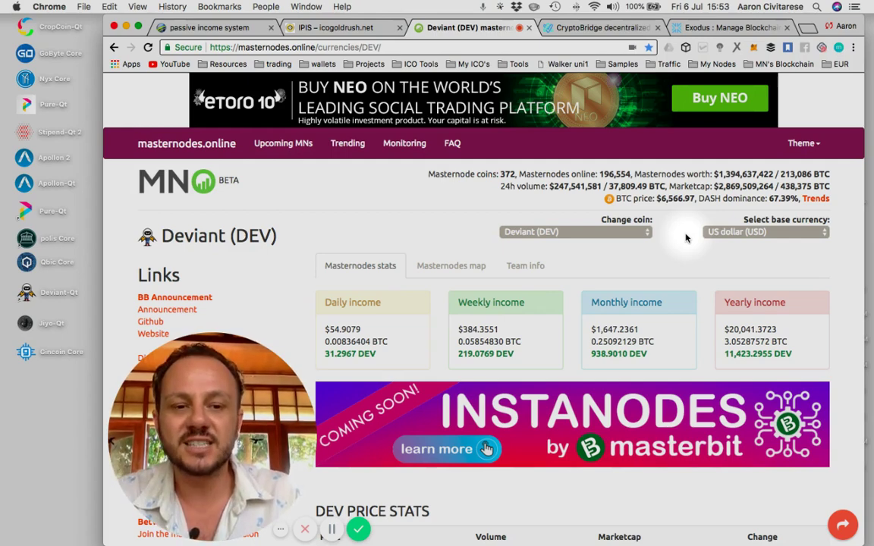
{"action": "scroll", "coordinate": [685, 239], "scroll_direction": "down", "scroll_amount": 5}
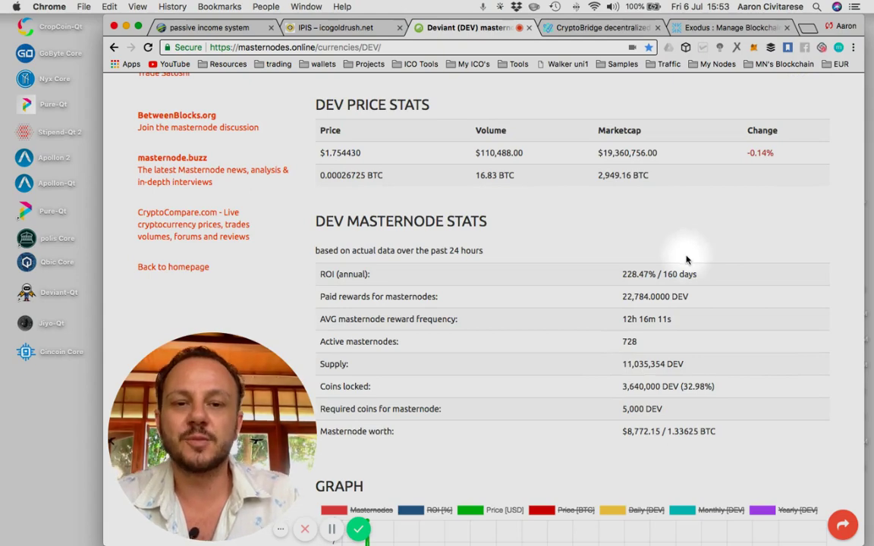
{"action": "scroll", "coordinate": [685, 260], "scroll_direction": "up", "scroll_amount": 5}
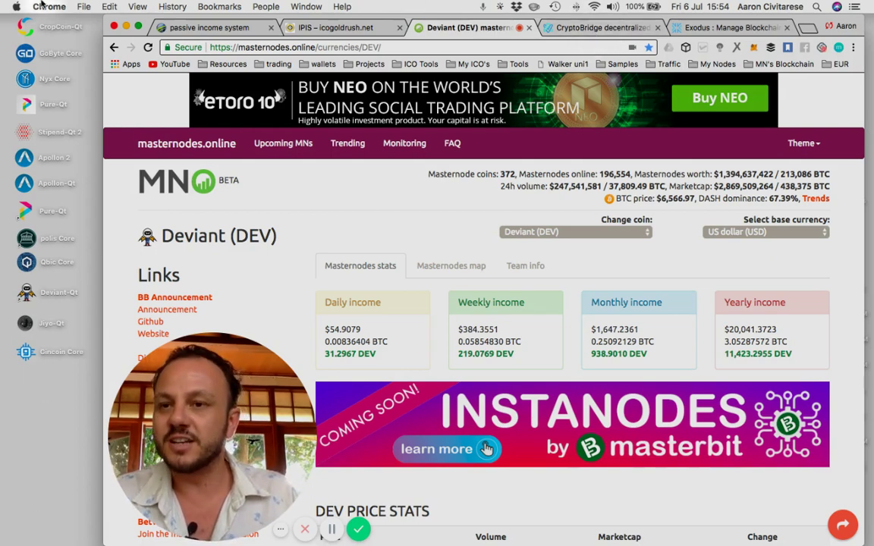
Show CryptoBridge's Deposit & Withdraw page for DEV, balance 122.8764594 DEV
{"action": "left_click", "coordinate": [597, 30]}
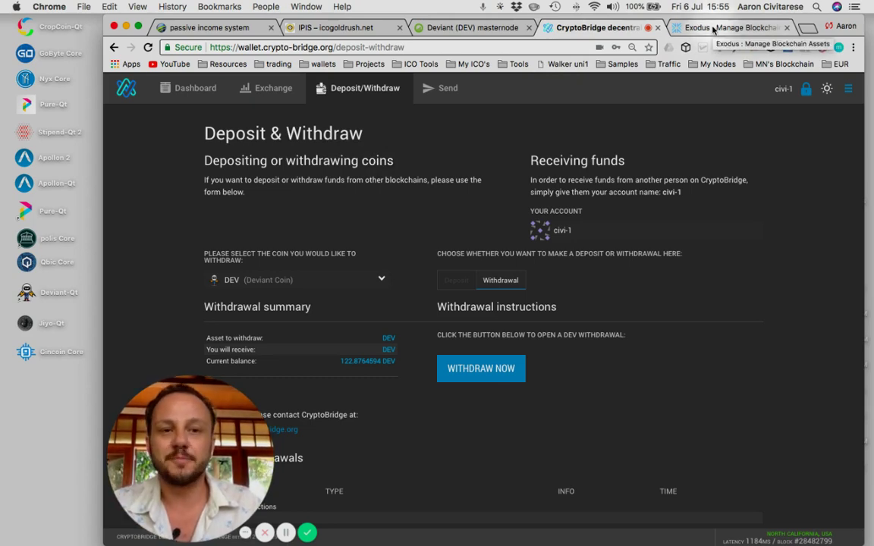
Show the exodus.io homepage and launch the Exodus 1.43.4 wallet to its password screen
{"action": "left_click", "coordinate": [713, 29]}
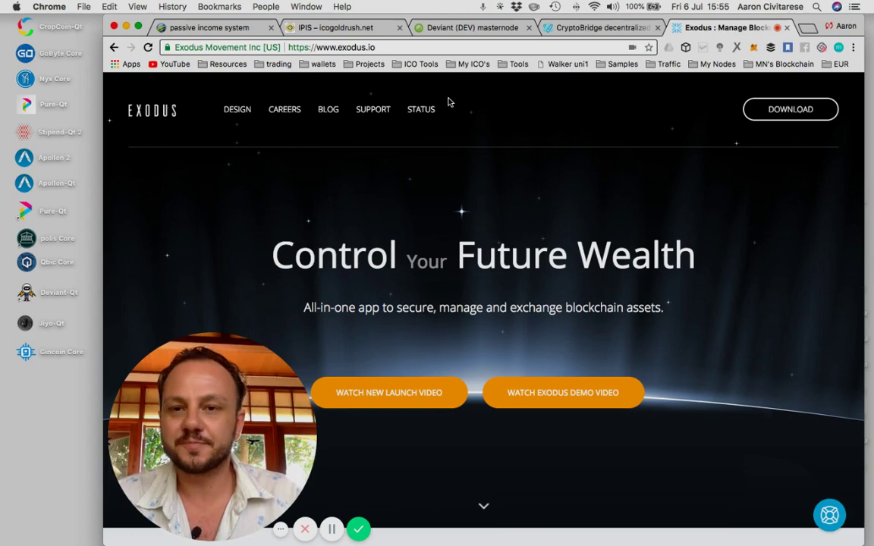
{"action": "mouse_move", "coordinate": [363, 531]}
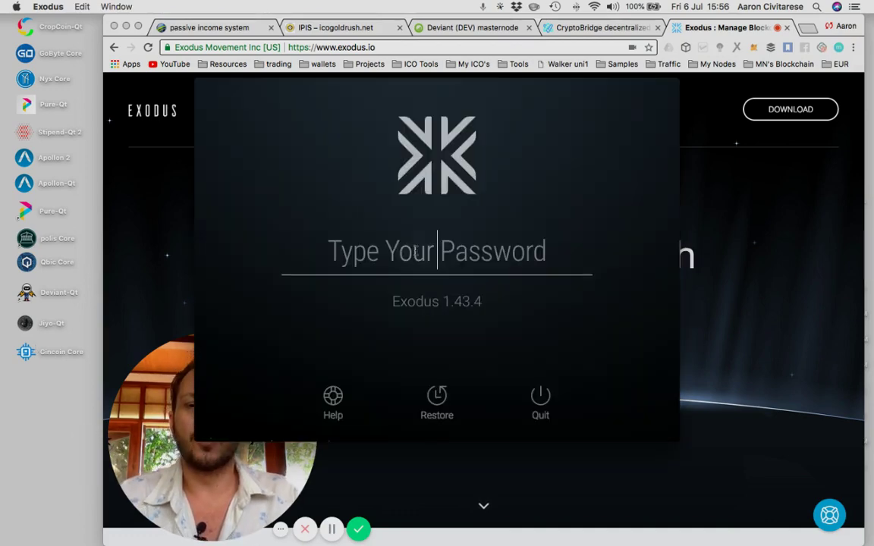
Enter the wallet password to unlock Exodus and reveal the $2,009.33 portfolio
{"action": "type", "text": "••••••••••"}
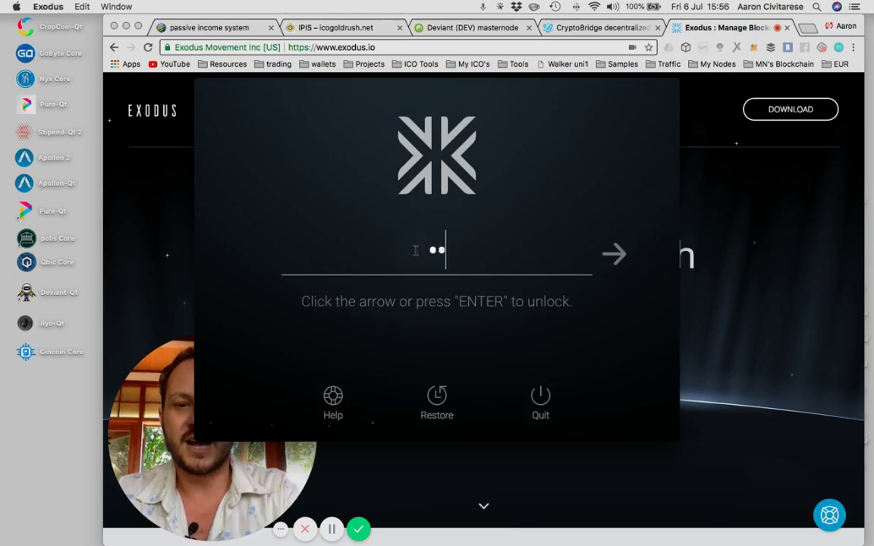
{"action": "key", "text": "Return"}
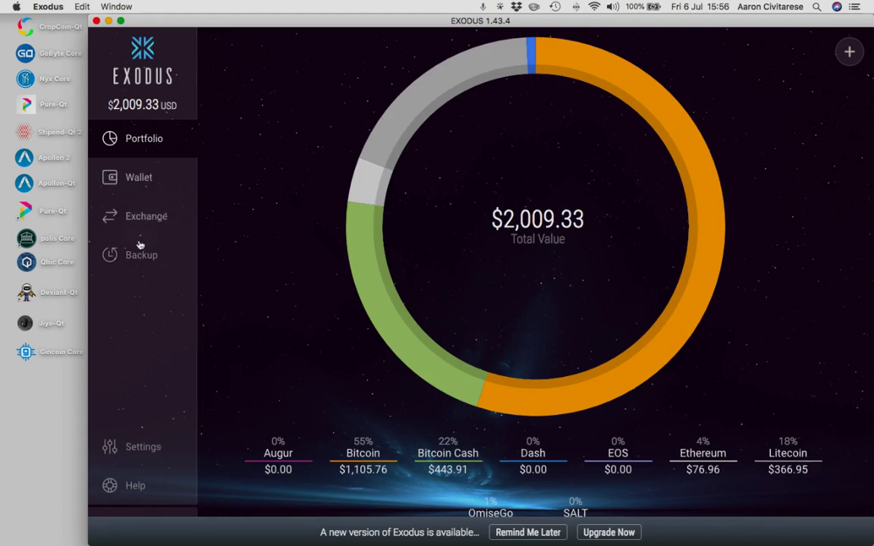
Open Settings > Assets and scroll through the list of enabled assets
{"action": "left_click", "coordinate": [138, 447]}
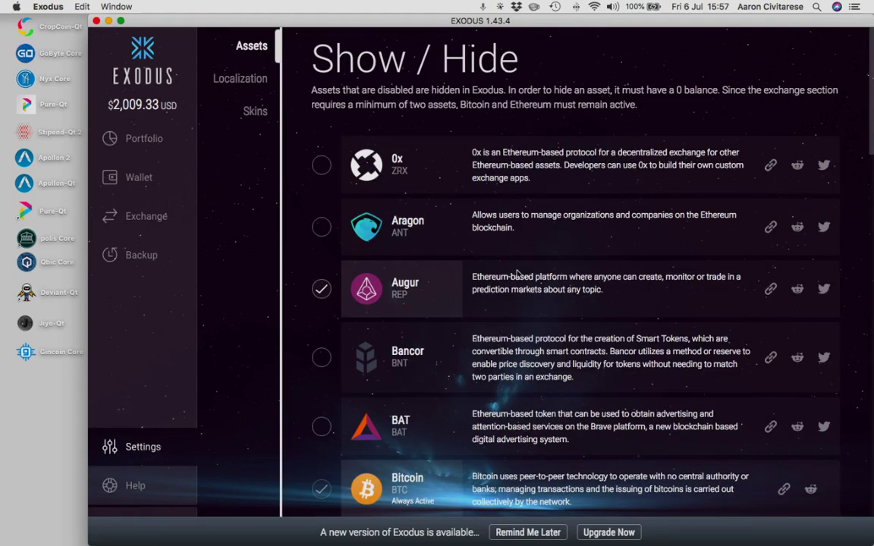
{"action": "scroll", "coordinate": [515, 265], "scroll_direction": "down", "scroll_amount": 10}
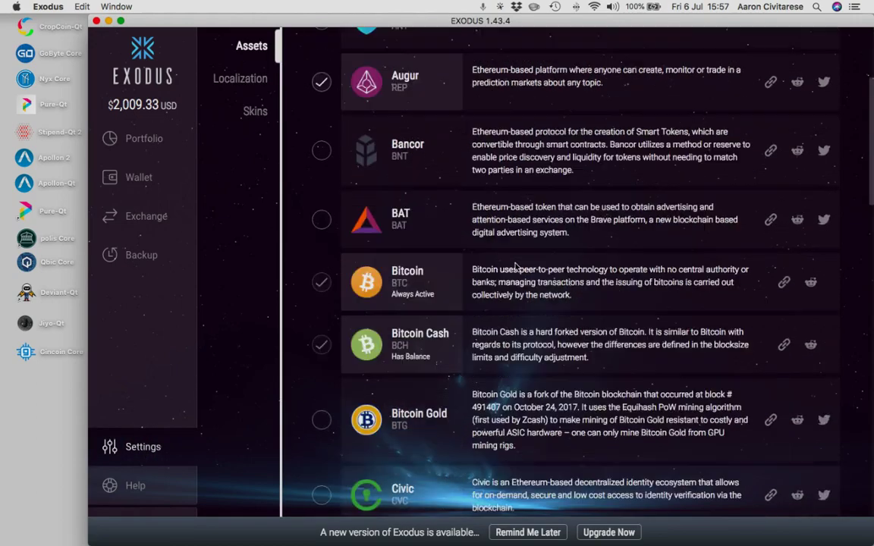
{"action": "scroll", "coordinate": [515, 265], "scroll_direction": "down", "scroll_amount": 20}
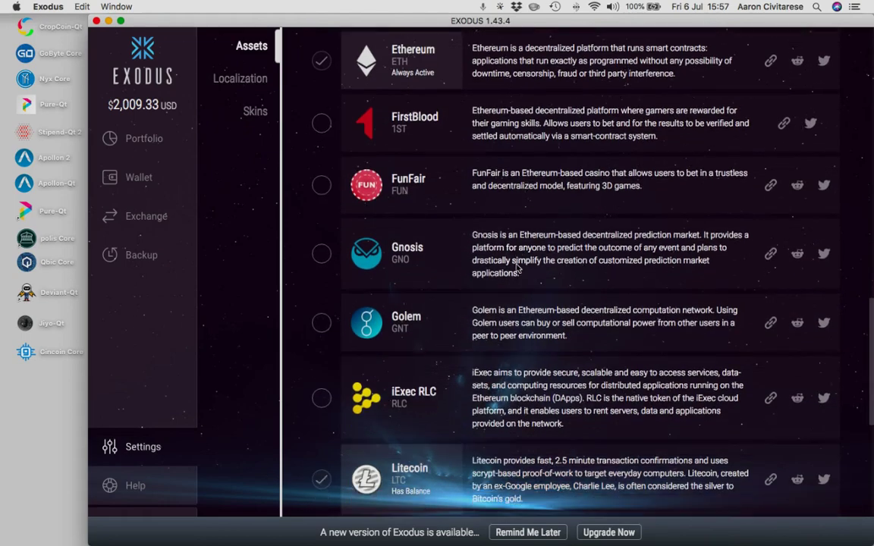
{"action": "scroll", "coordinate": [516, 266], "scroll_direction": "down", "scroll_amount": 6}
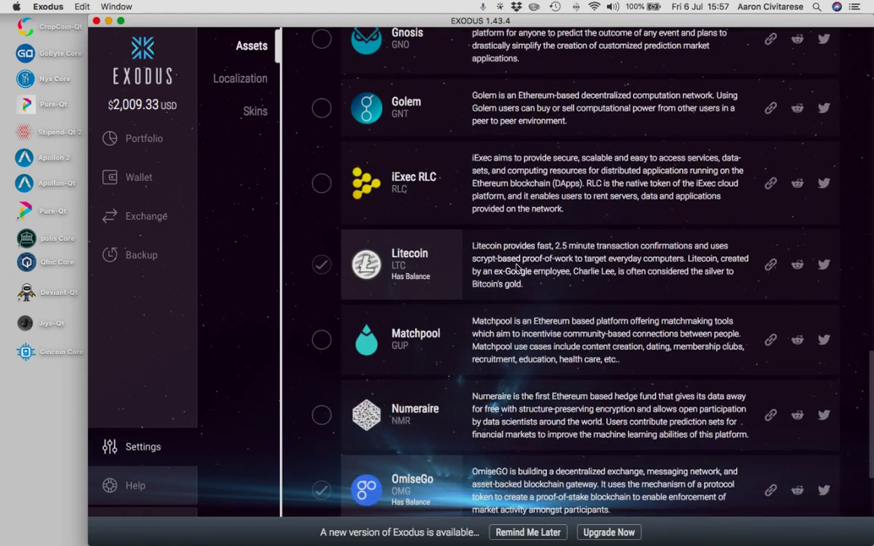
{"action": "scroll", "coordinate": [515, 266], "scroll_direction": "down", "scroll_amount": 7}
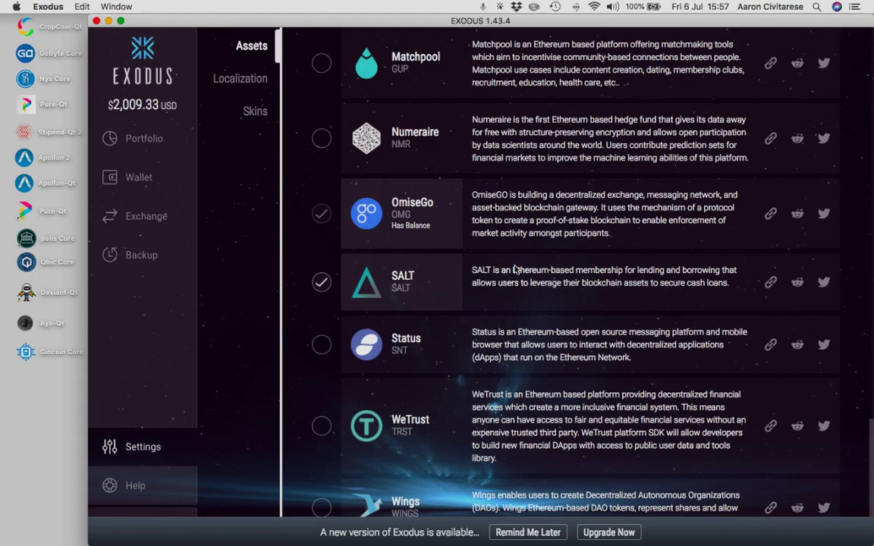
{"action": "scroll", "coordinate": [514, 269], "scroll_direction": "up", "scroll_amount": 8}
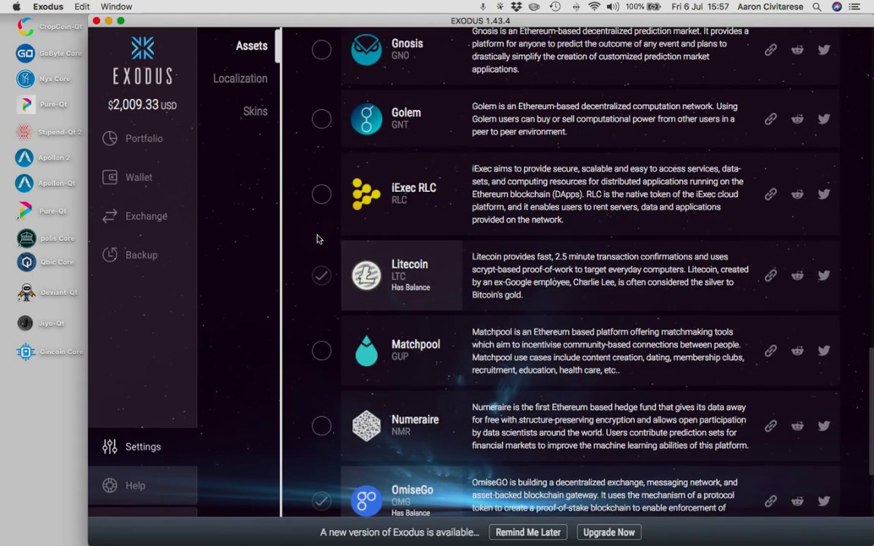
{"action": "scroll", "coordinate": [318, 239], "scroll_direction": "up", "scroll_amount": 6}
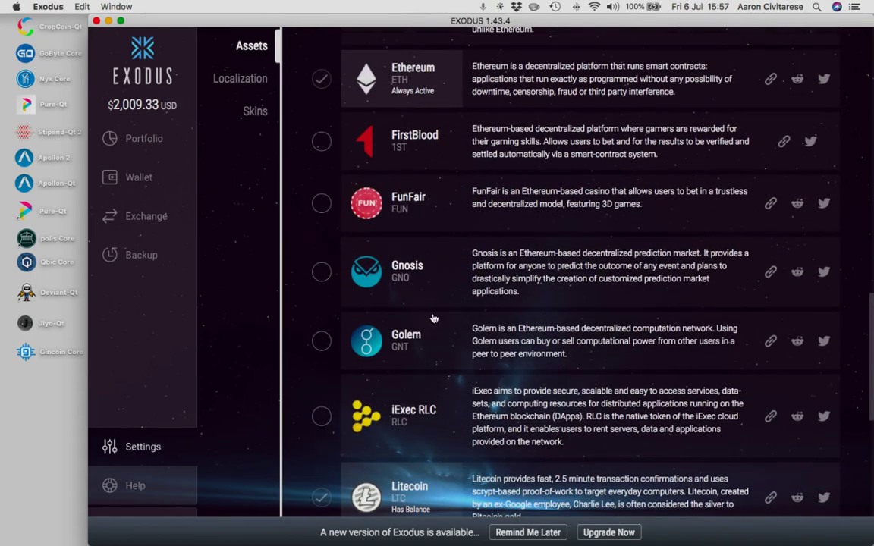
{"action": "scroll", "coordinate": [413, 129], "scroll_direction": "down", "scroll_amount": 1}
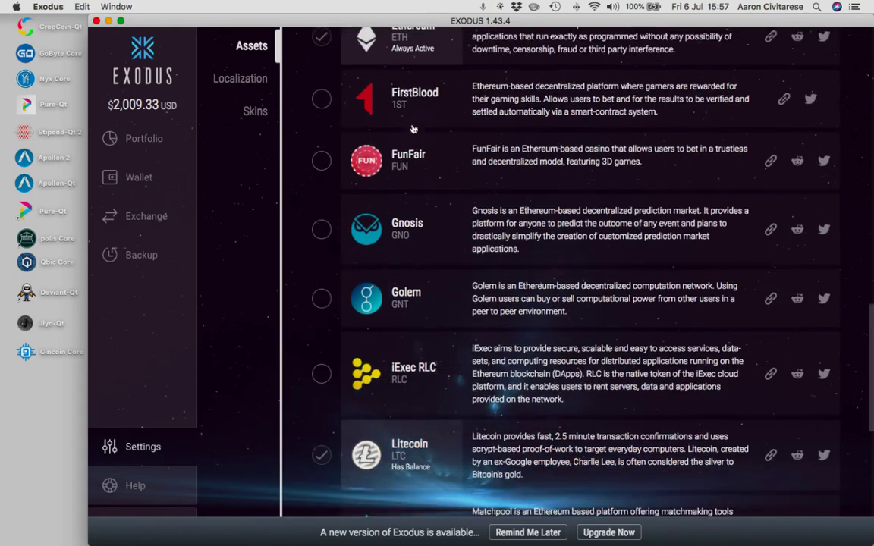
{"action": "scroll", "coordinate": [415, 434], "scroll_direction": "down", "scroll_amount": 10}
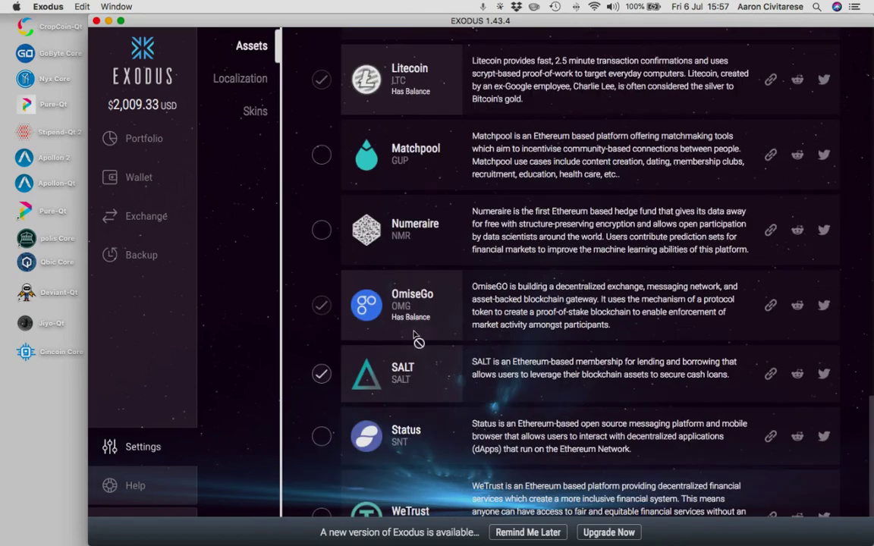
{"action": "scroll", "coordinate": [445, 380], "scroll_direction": "down", "scroll_amount": 2}
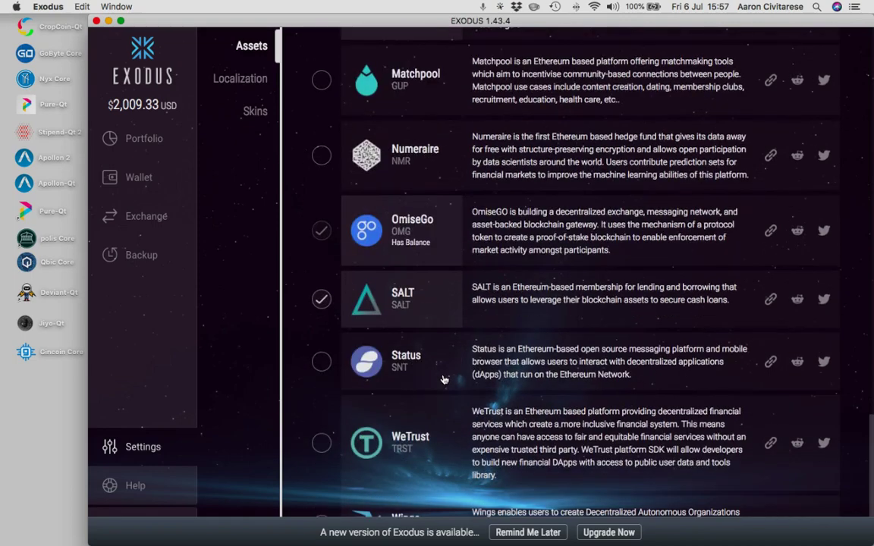
Return to the Portfolio: Bitcoin $1,105.76 (55%), Bitcoin Cash $443.91, Litecoin $366.95
{"action": "scroll", "coordinate": [444, 379], "scroll_direction": "up", "scroll_amount": 5}
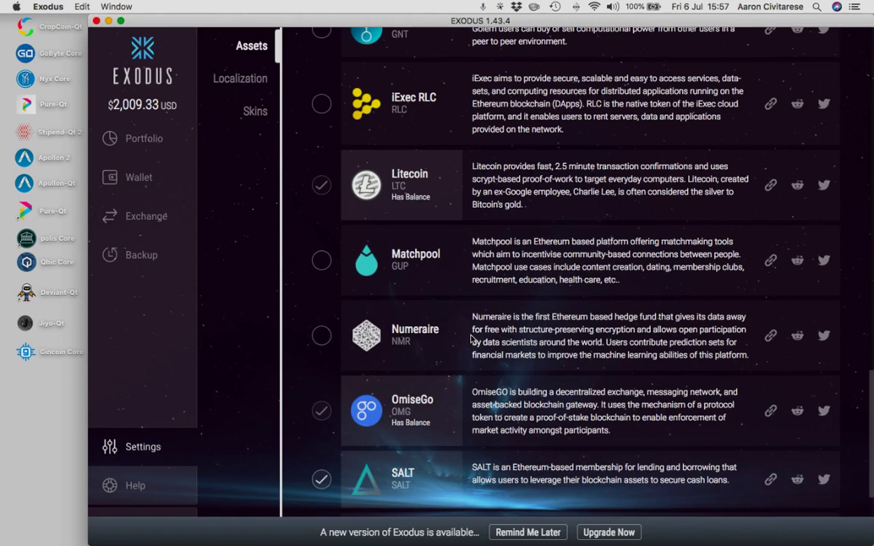
{"action": "scroll", "coordinate": [470, 341], "scroll_direction": "up", "scroll_amount": 6}
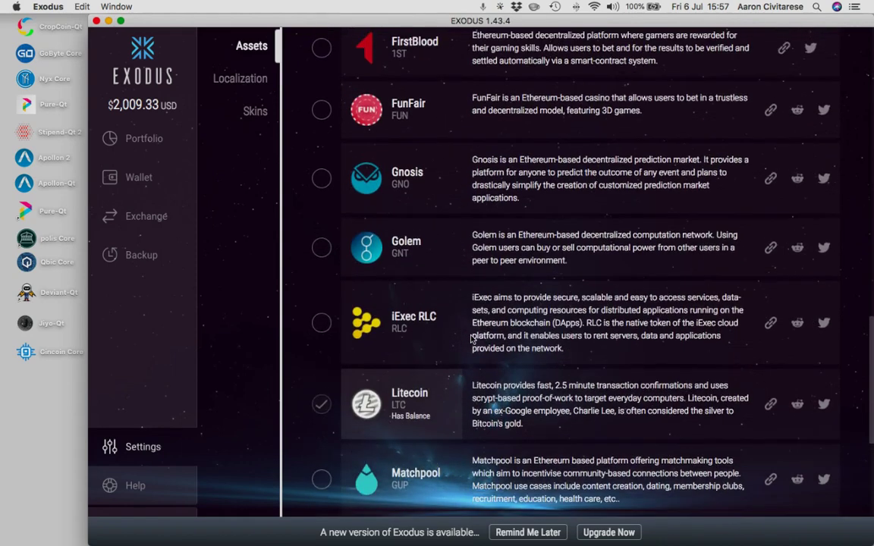
{"action": "scroll", "coordinate": [464, 343], "scroll_direction": "up", "scroll_amount": 1}
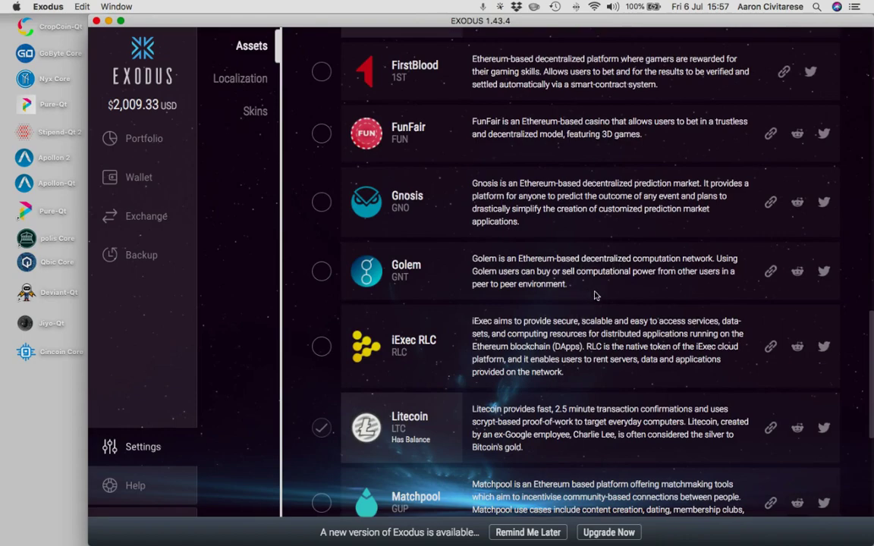
{"action": "scroll", "coordinate": [594, 295], "scroll_direction": "up", "scroll_amount": 20}
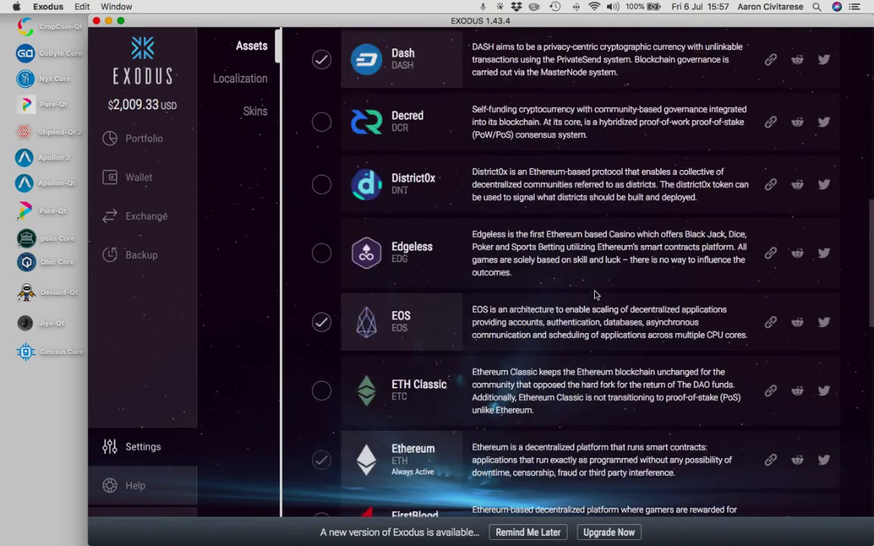
{"action": "scroll", "coordinate": [594, 295], "scroll_direction": "up", "scroll_amount": 20}
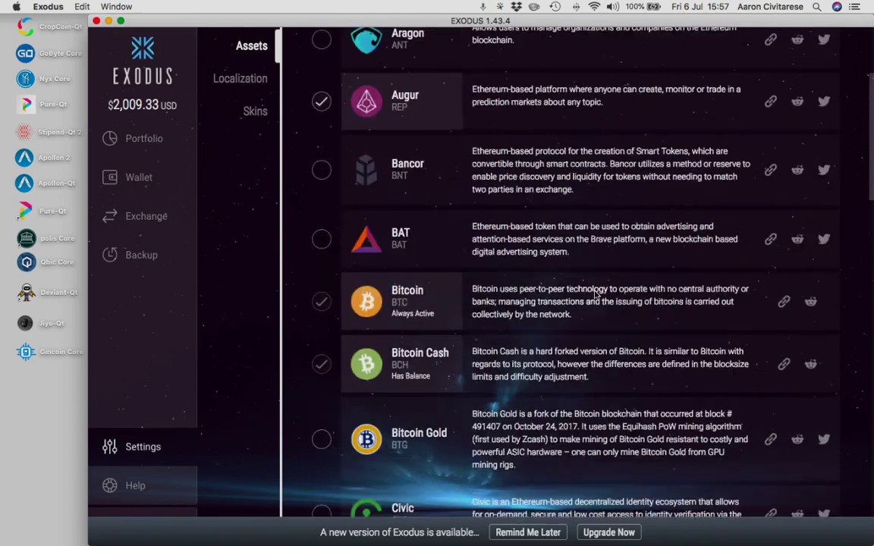
{"action": "left_click", "coordinate": [143, 138]}
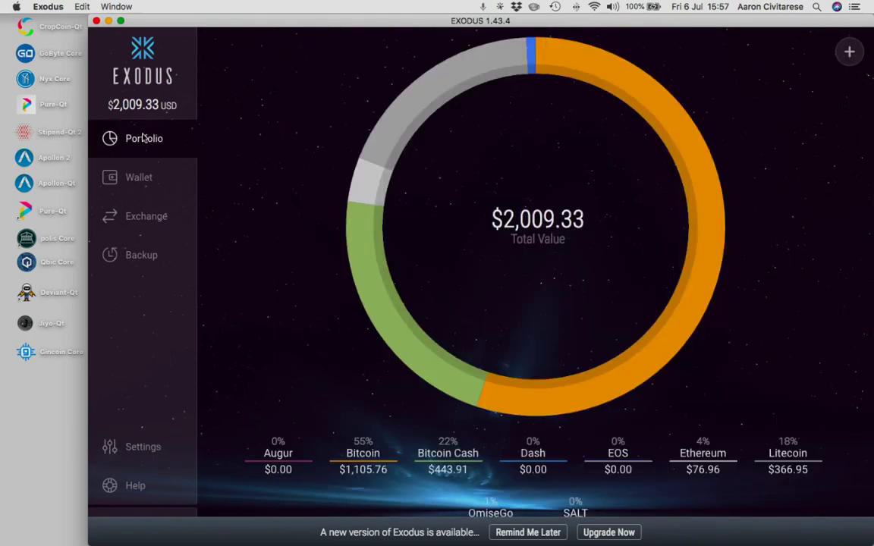
Close Exodus and show the ipis.justcopywhatworks.com page with its masternode videos
{"action": "left_click", "coordinate": [97, 21]}
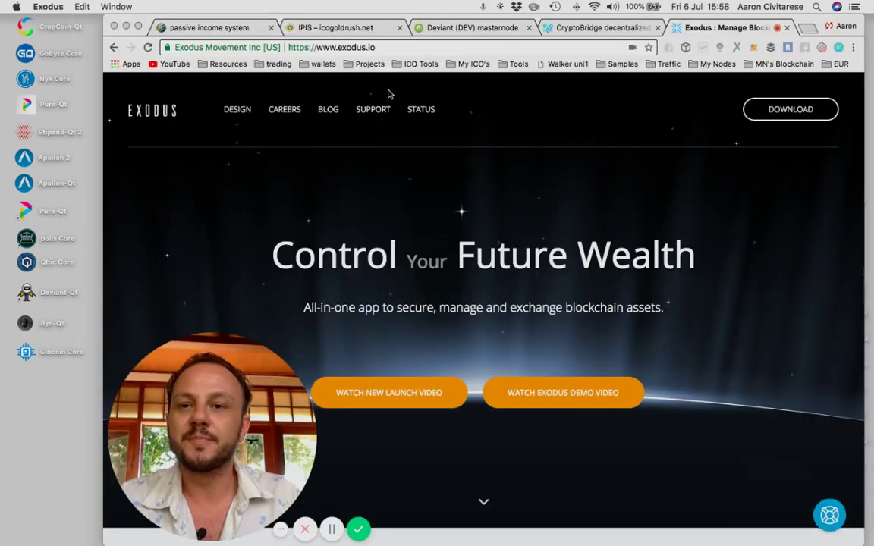
{"action": "left_click", "coordinate": [208, 29]}
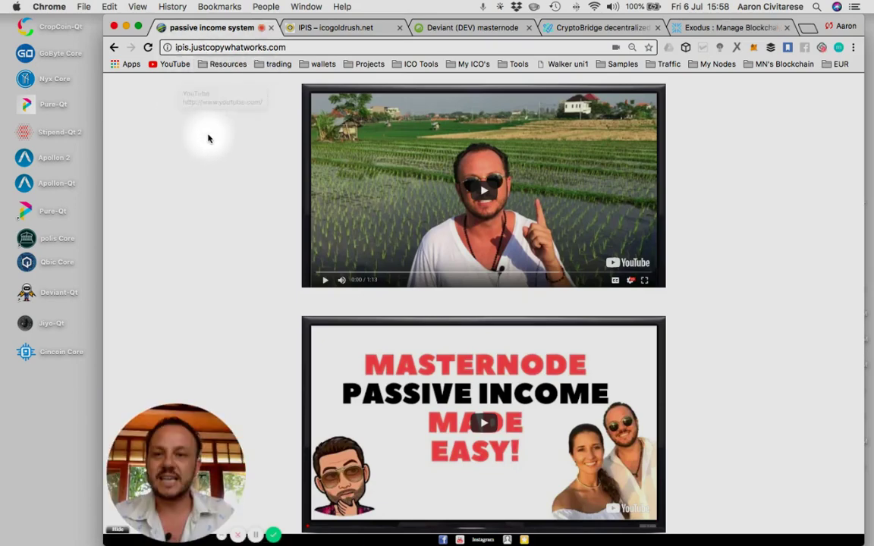
{"action": "scroll", "coordinate": [245, 141], "scroll_direction": "down", "scroll_amount": 5}
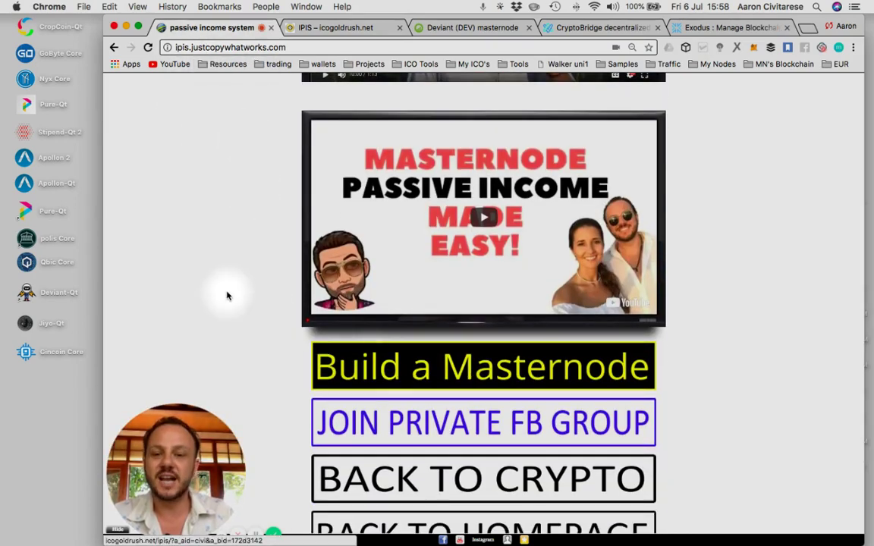
{"action": "scroll", "coordinate": [229, 261], "scroll_direction": "up", "scroll_amount": 5}
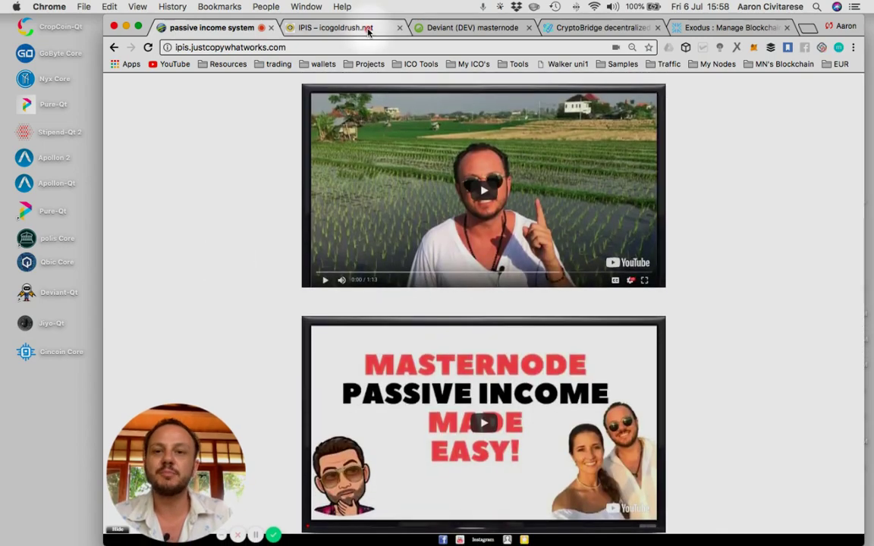
Switch to the icogoldrush.net IPIS page and scroll through its intro and What is I.P.I.S
{"action": "left_click", "coordinate": [369, 28]}
{"action": "scroll", "coordinate": [735, 345], "scroll_direction": "up", "scroll_amount": 3}
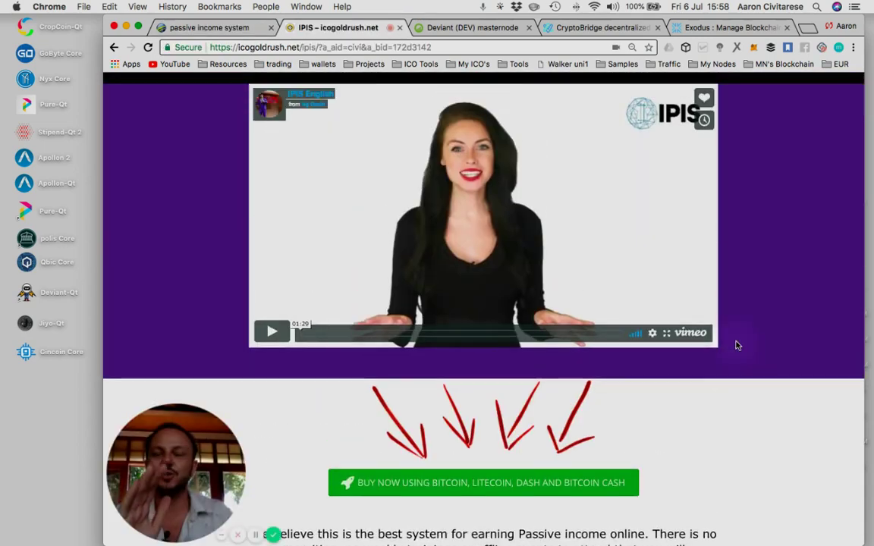
{"action": "scroll", "coordinate": [735, 345], "scroll_direction": "down", "scroll_amount": 2}
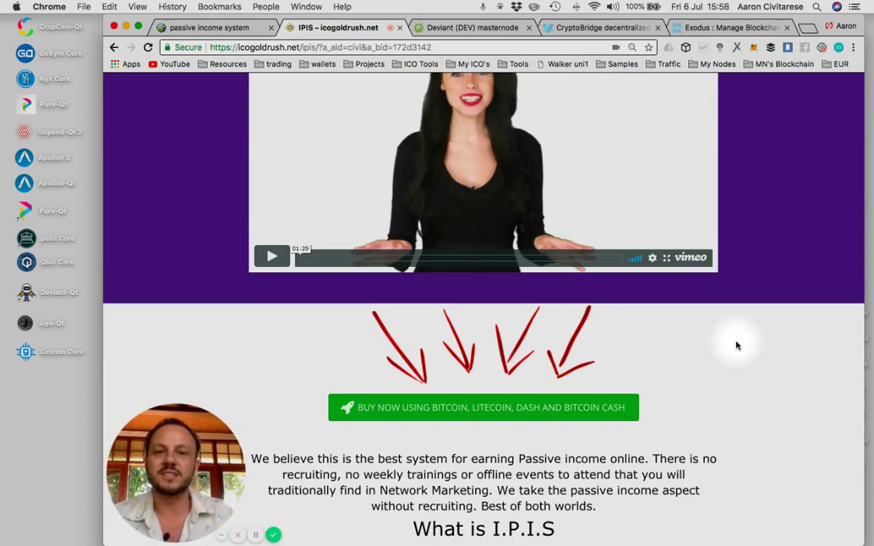
{"action": "scroll", "coordinate": [735, 345], "scroll_direction": "down", "scroll_amount": 1}
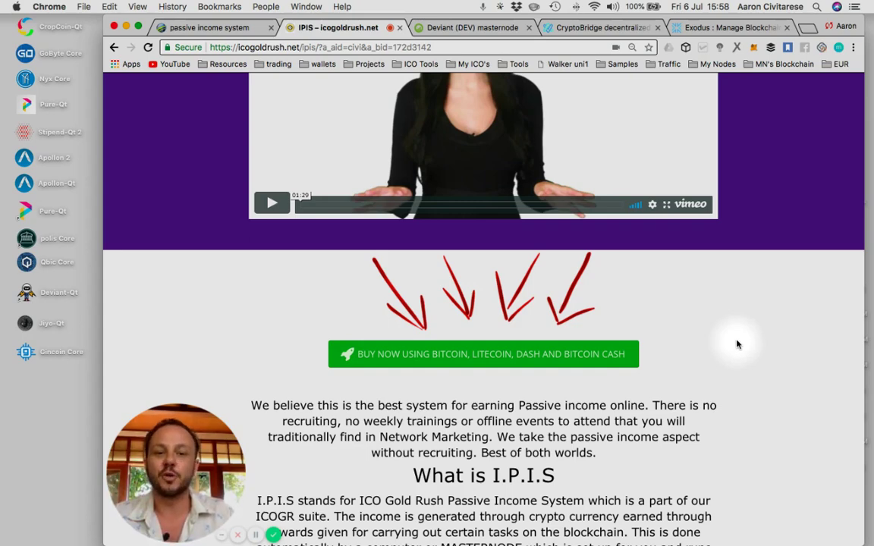
{"action": "scroll", "coordinate": [736, 344], "scroll_direction": "down", "scroll_amount": 10}
{"action": "scroll", "coordinate": [736, 344], "scroll_direction": "down", "scroll_amount": 4}
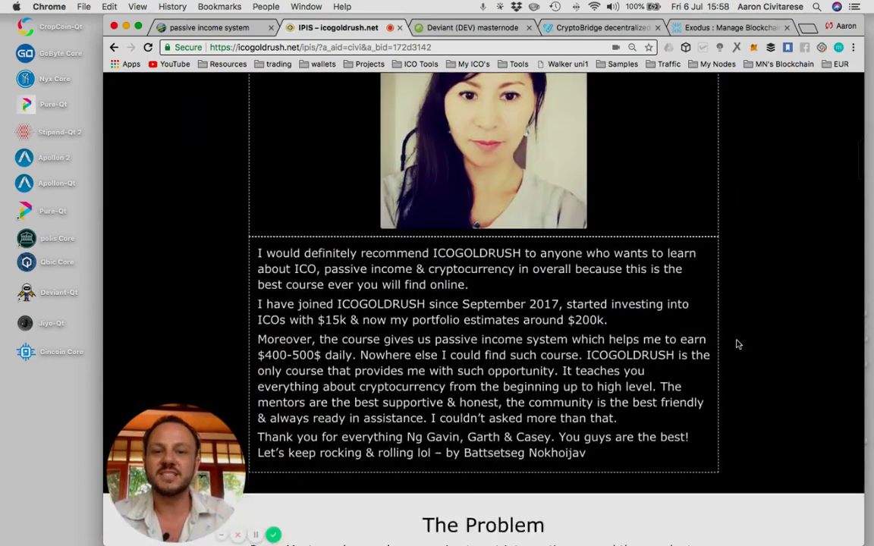
Continue down the IPIS page to the first member testimonial
{"action": "scroll", "coordinate": [726, 322], "scroll_direction": "down", "scroll_amount": 20}
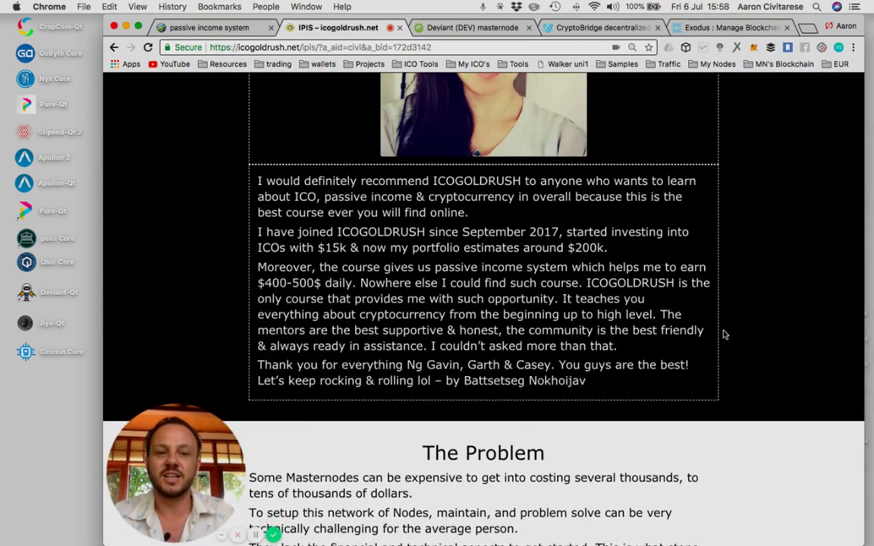
{"action": "scroll", "coordinate": [723, 334], "scroll_direction": "down", "scroll_amount": 20}
{"action": "scroll", "coordinate": [724, 334], "scroll_direction": "up", "scroll_amount": 15}
{"action": "scroll", "coordinate": [724, 334], "scroll_direction": "up", "scroll_amount": 20}
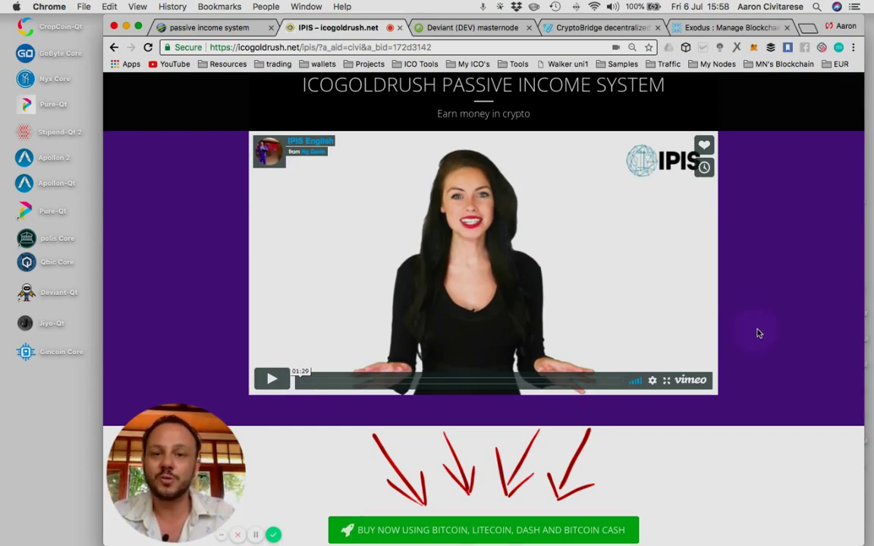
{"action": "scroll", "coordinate": [756, 333], "scroll_direction": "down", "scroll_amount": 8}
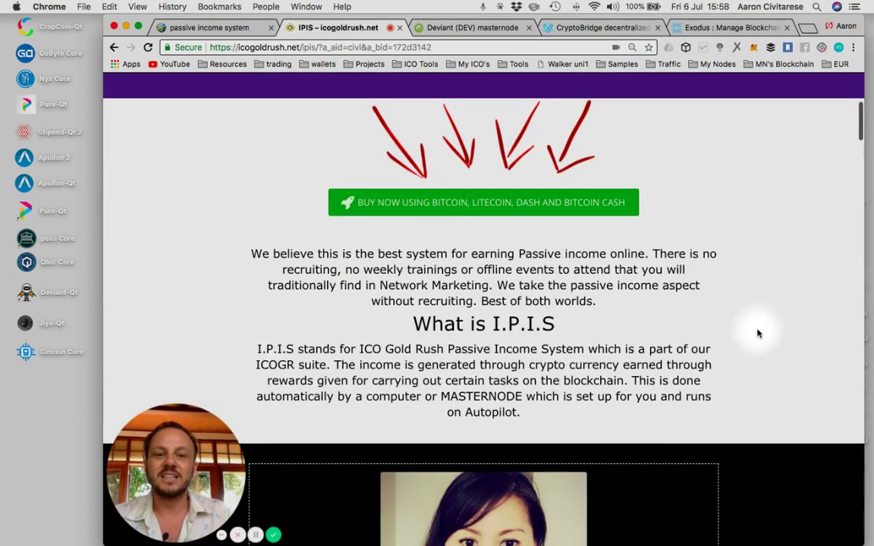
{"action": "scroll", "coordinate": [756, 333], "scroll_direction": "down", "scroll_amount": 5}
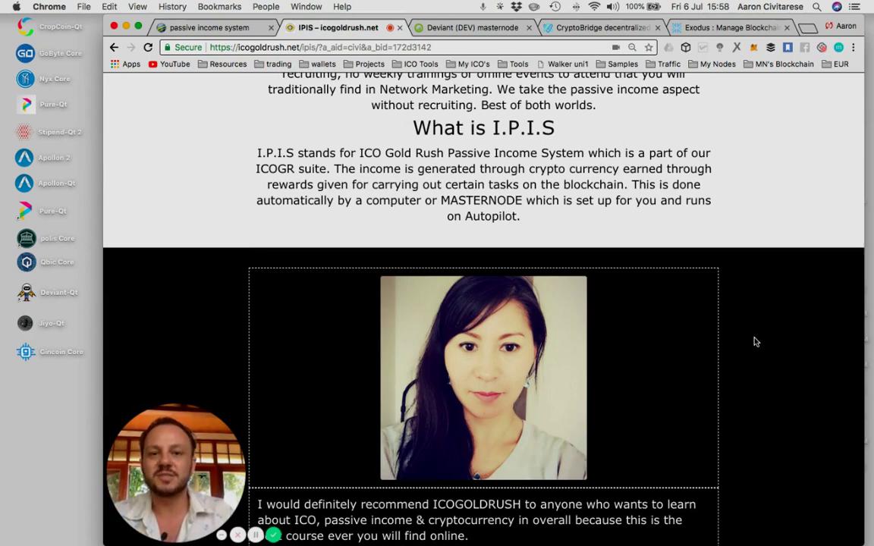
{"action": "scroll", "coordinate": [753, 341], "scroll_direction": "down", "scroll_amount": 1}
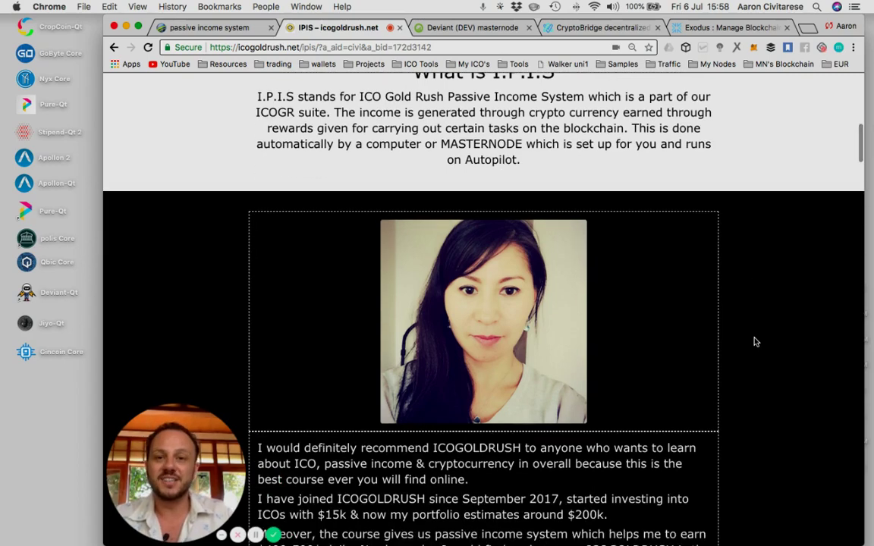